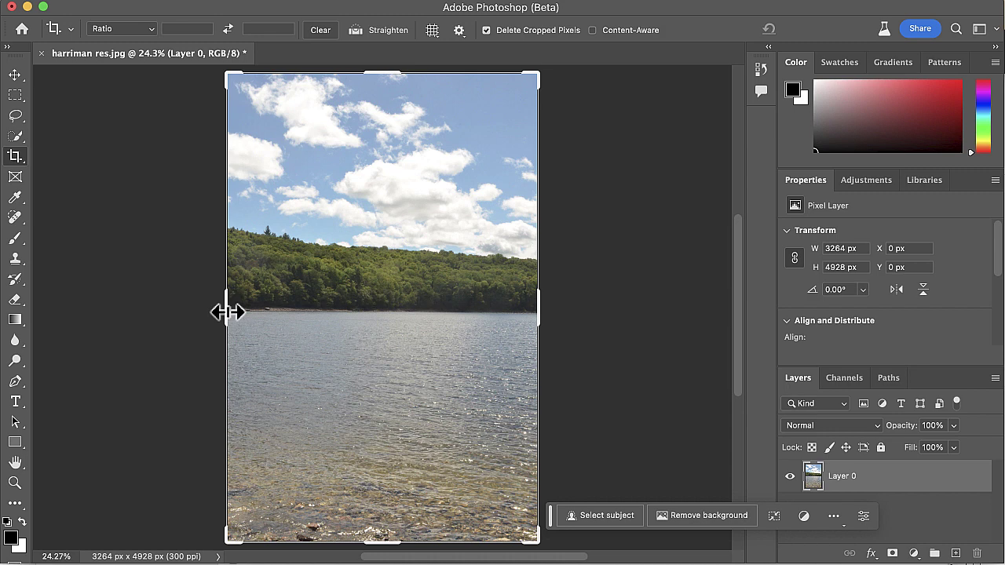
- Extend the canvas equally on both sides of the photo with the Crop tool, to about 5278 px wide
drag(228, 312, 169, 317)
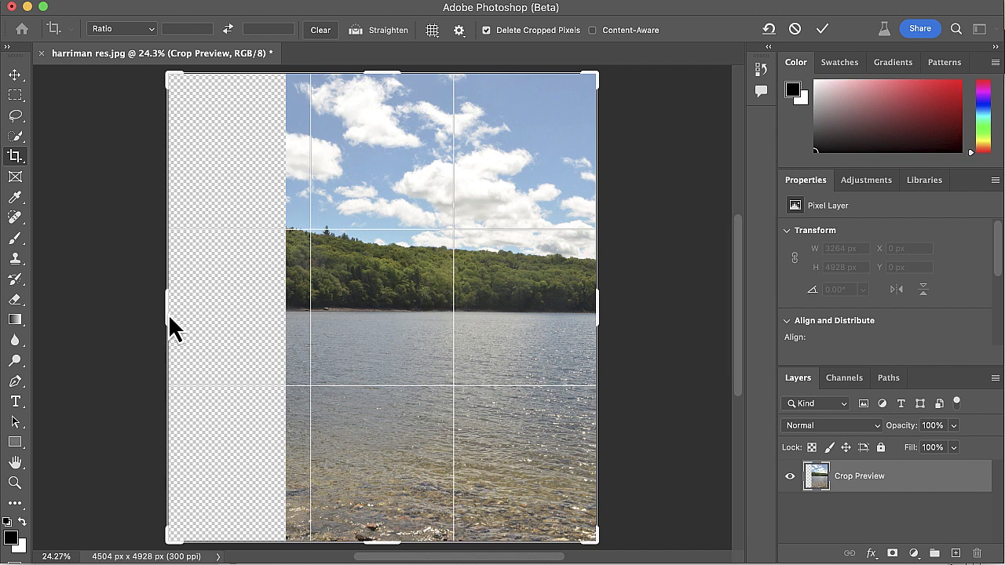
key(super+z)
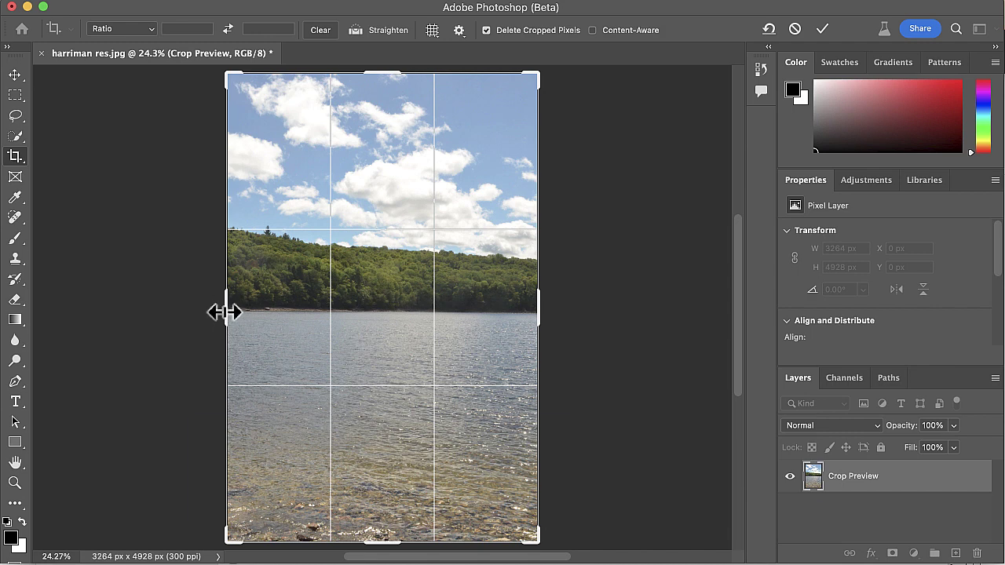
drag(224, 313, 127, 309)
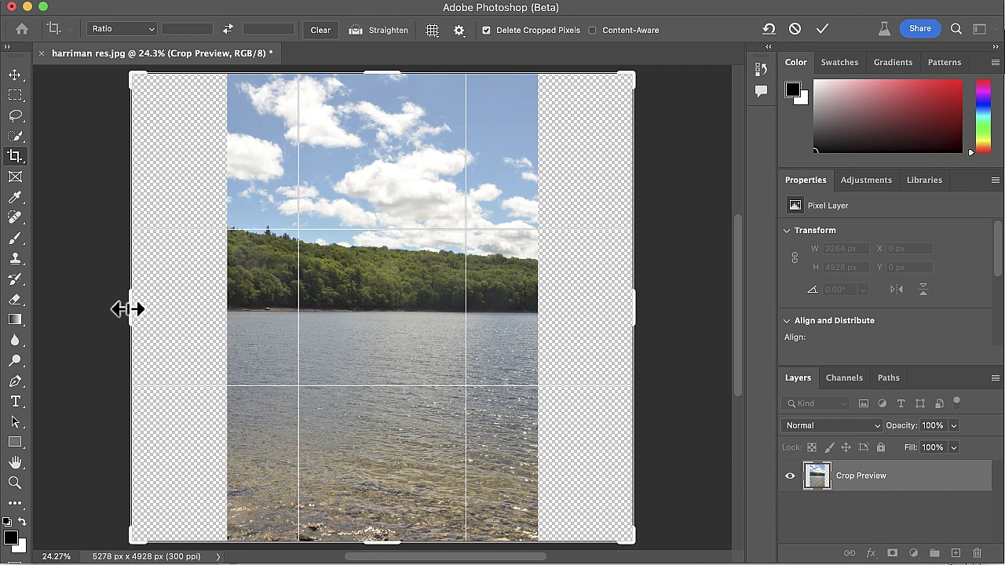
key(Return)
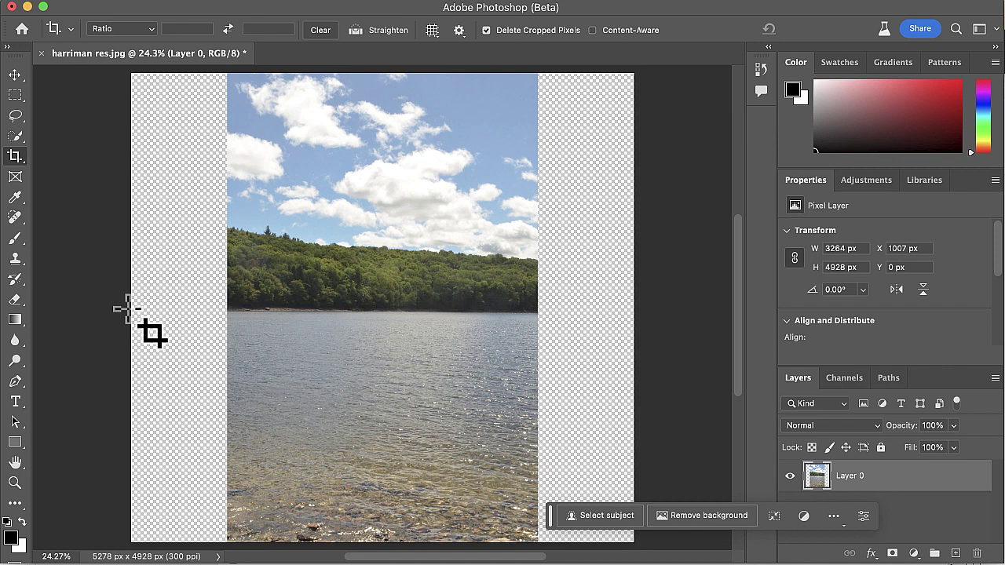
- Select the empty strip left of the photo with a slight overlap, about 1031 px wide, and fill it using Generative Fill with a blank prompt
key(m)
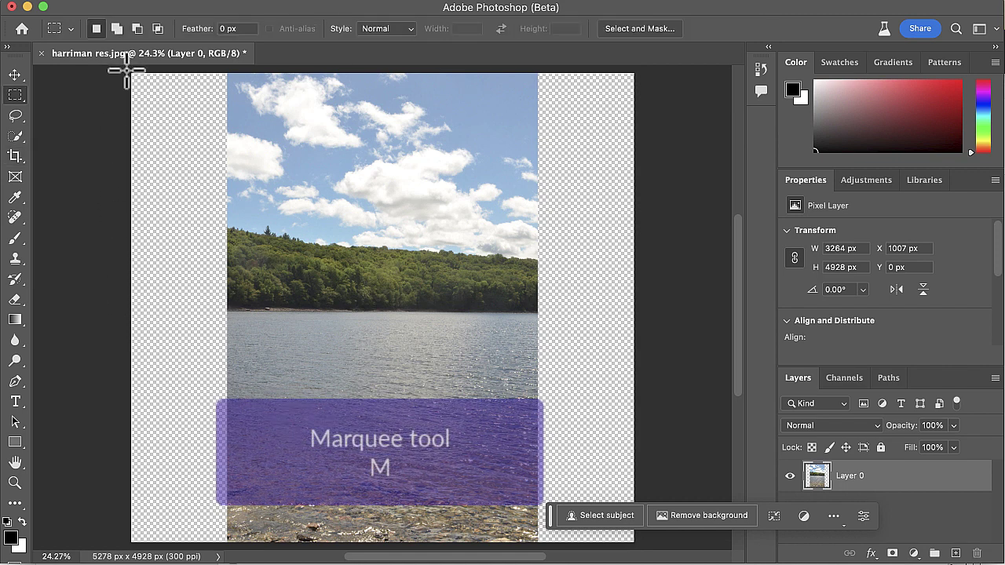
drag(131, 72, 229, 546)
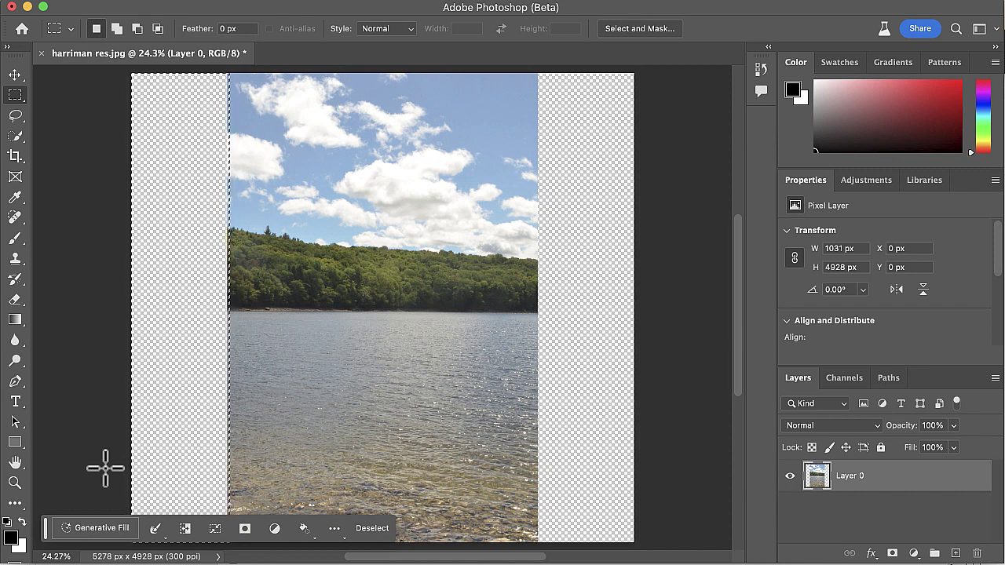
click(102, 529)
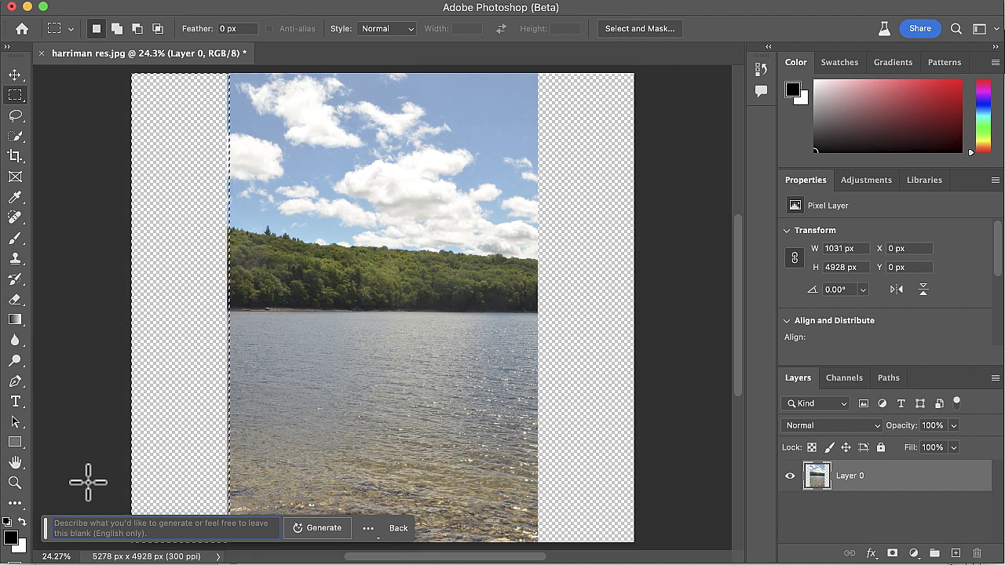
key(Return)
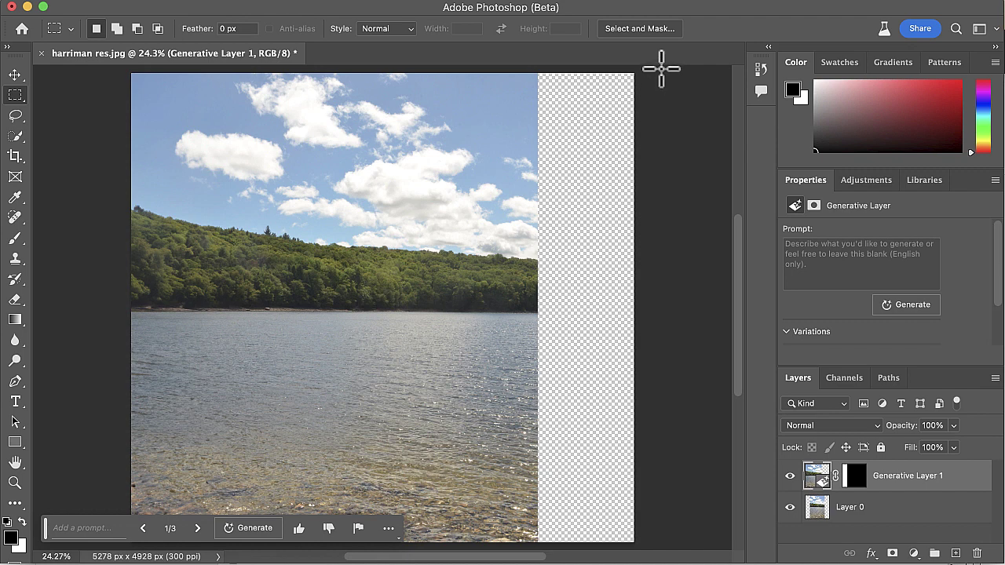
- Select the empty strip right of the photo with a slight overlap and fill it using Generative Fill without a prompt
drag(661, 69, 535, 545)
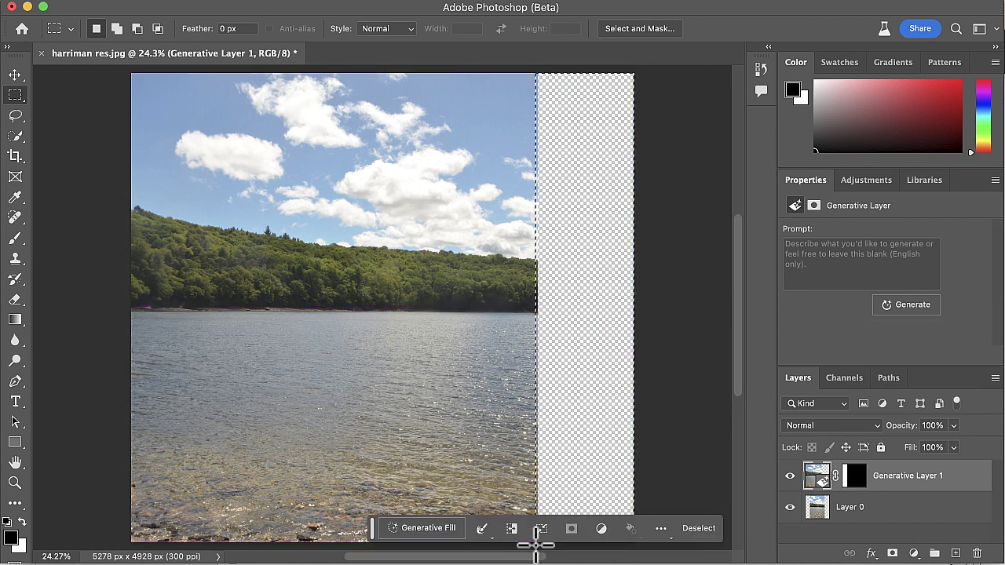
click(429, 528)
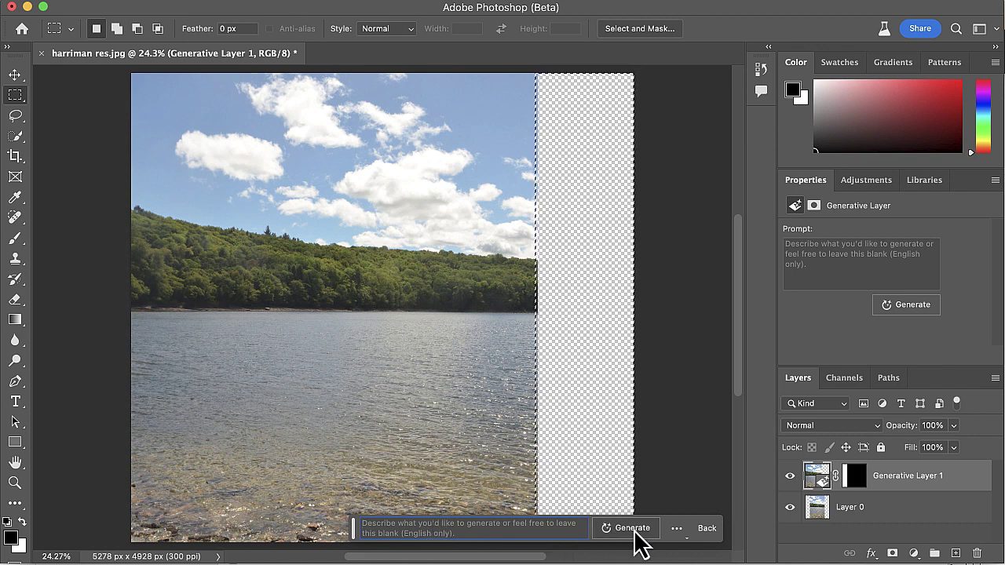
key(Return)
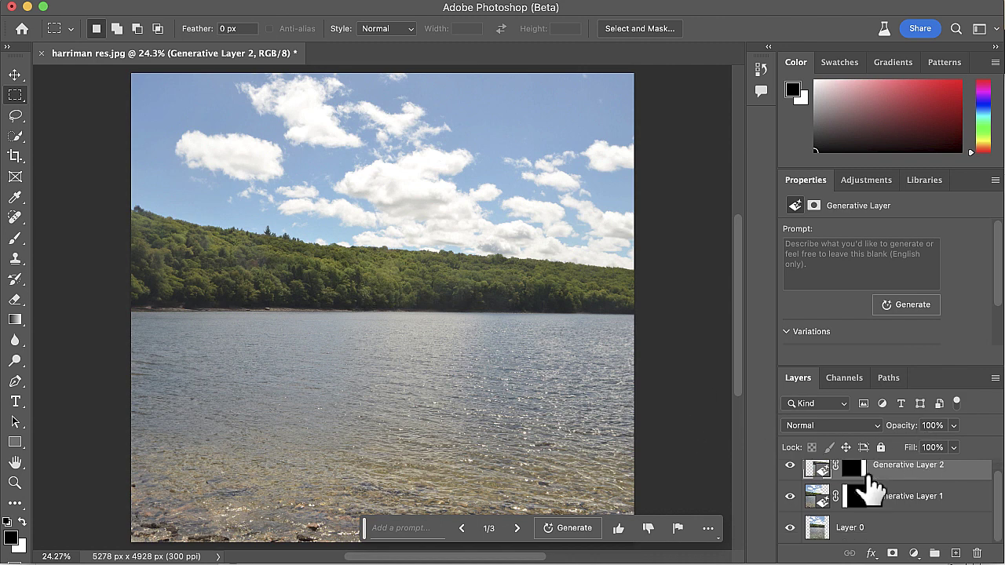
- Toggle the visibility of Generative Layer 1 and Generative Layer 2 off and on to compare each filled side
click(789, 507)
click(789, 508)
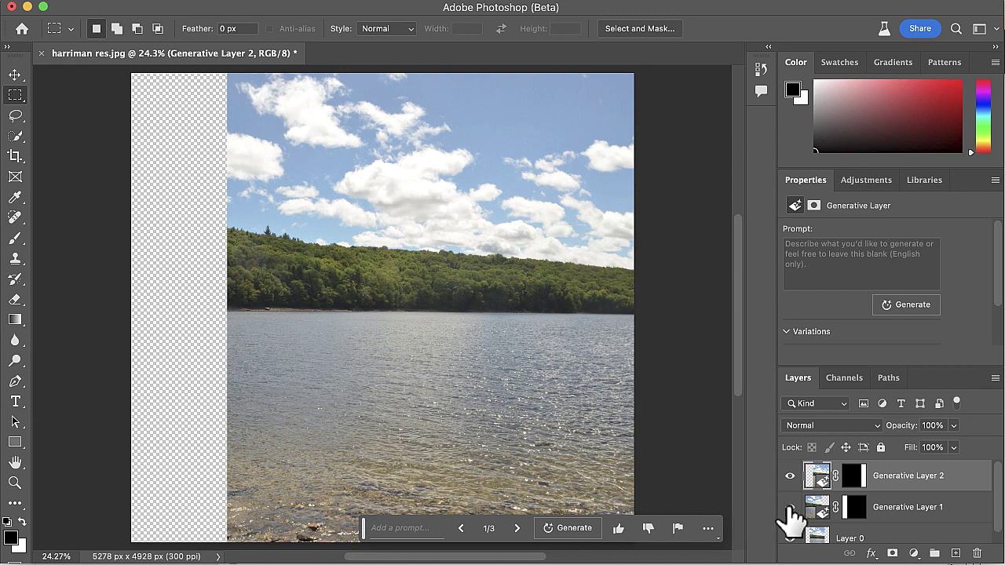
click(789, 476)
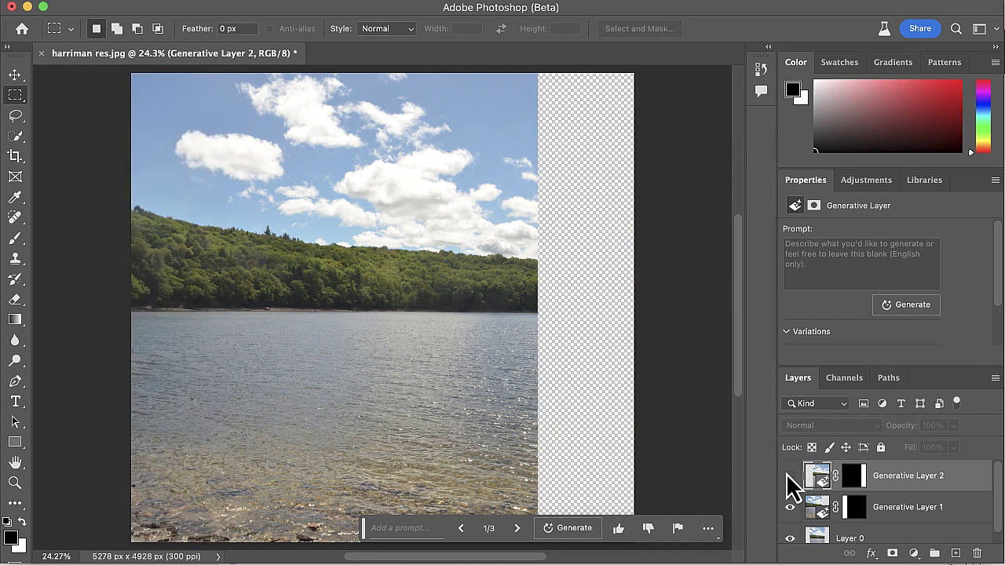
click(789, 476)
- Merge Generative Layer 2, Generative Layer 1 and Layer 0 into a single layer
scroll(911, 436, down, 3)
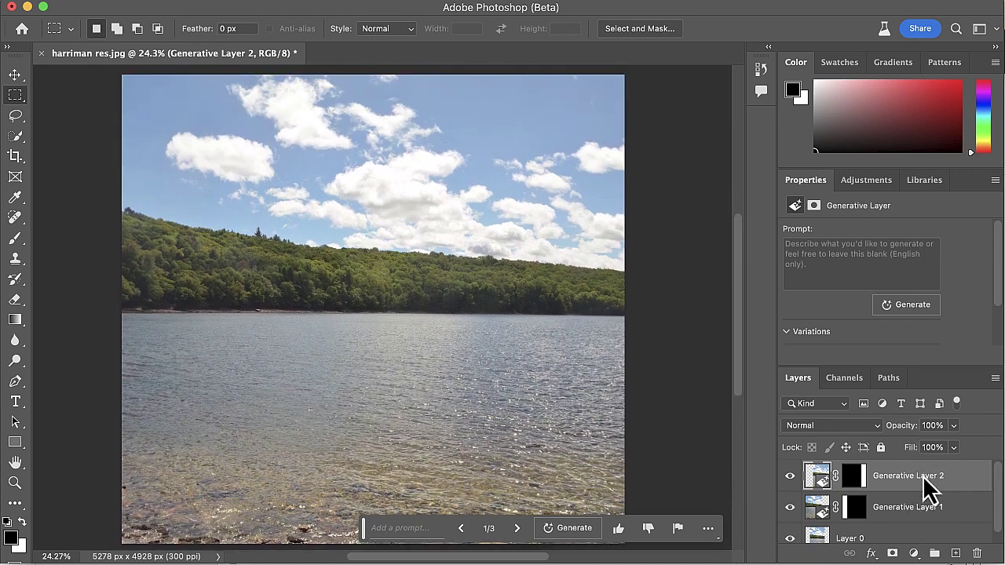
scroll(923, 495, down, 1)
shift+click(901, 525)
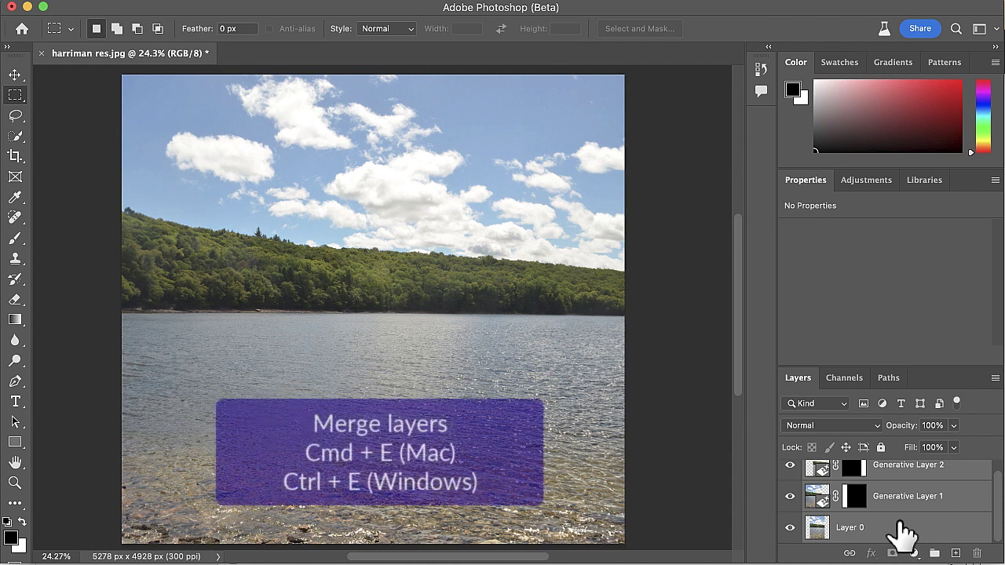
key(super+e)
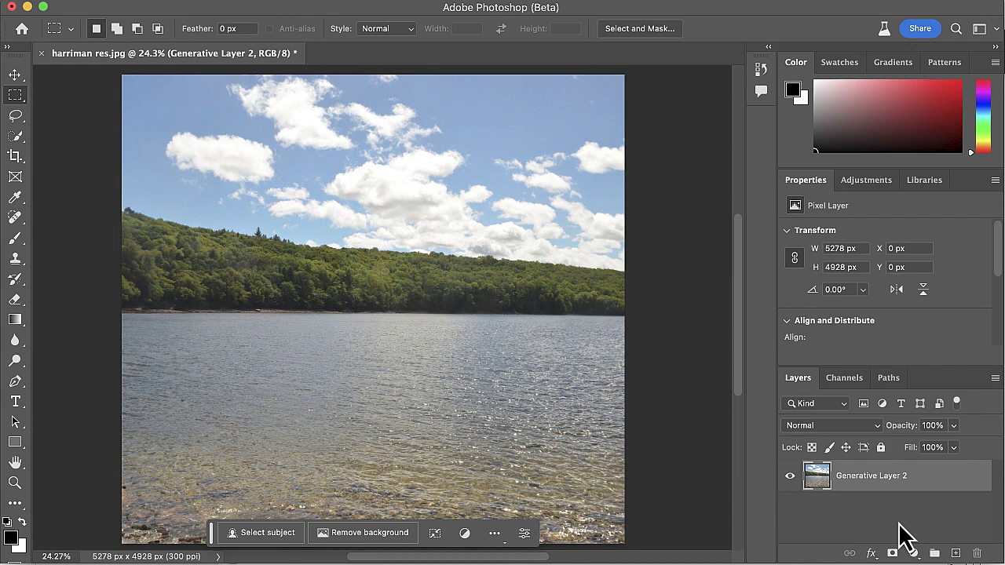
- Lasso the rocky lower-left shallows, about 3099 by 1139 px, replace them using Generative Fill with a blank prompt, and merge the result with the layer below
drag(211, 529, 103, 292)
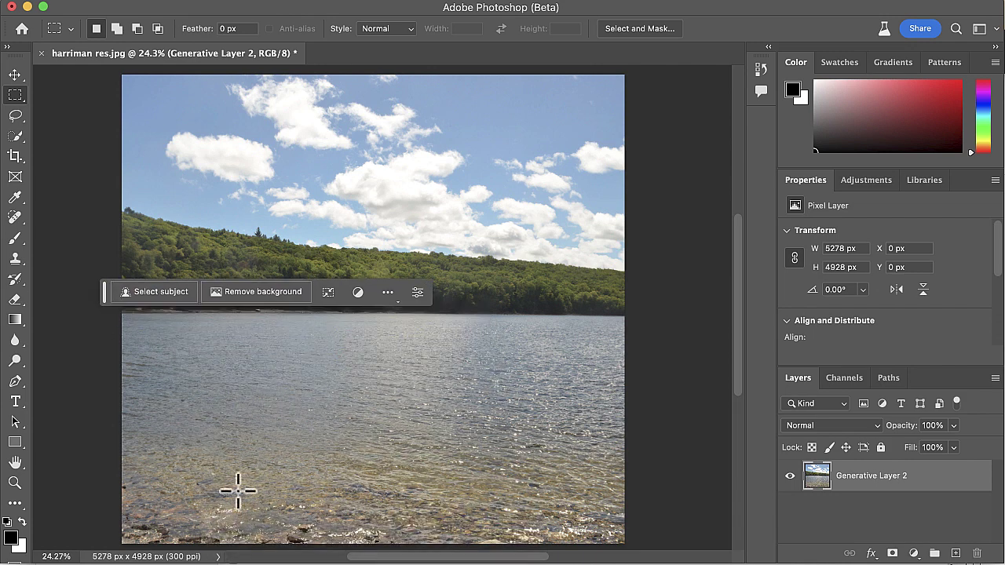
scroll(345, 447, down, 1)
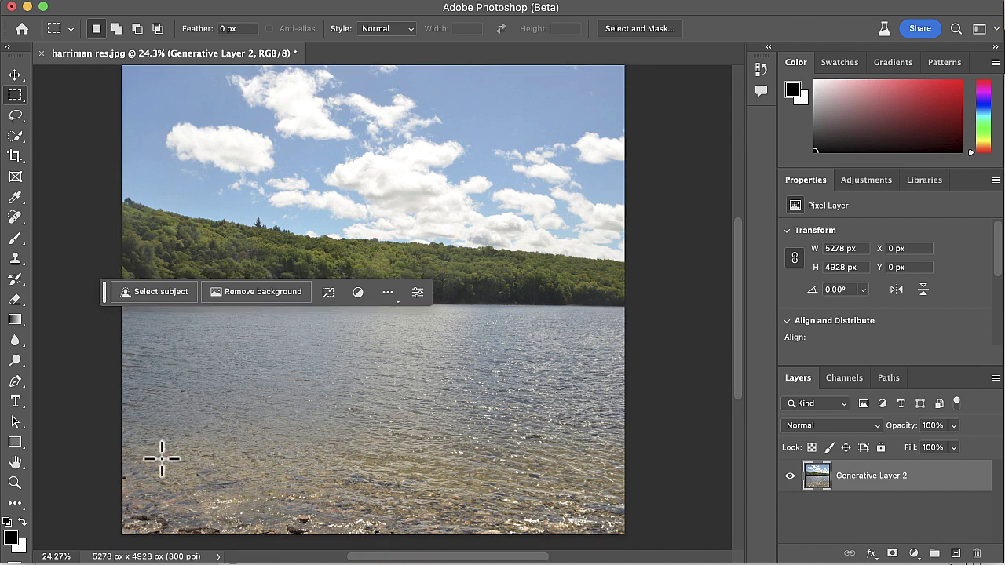
click(16, 117)
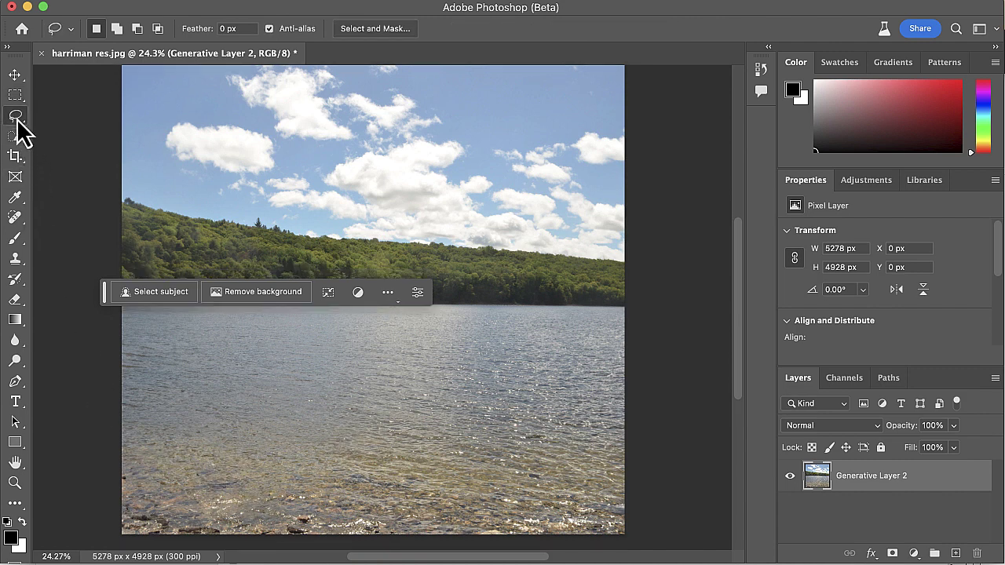
drag(103, 292, 110, 385)
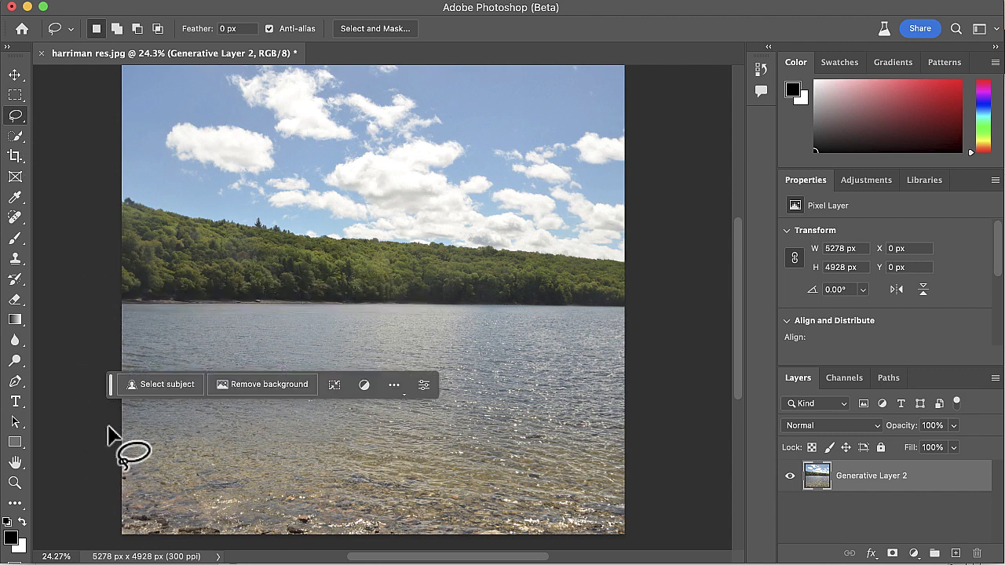
mouse_move(110, 428)
mouse_down()
mouse_move(254, 447)
mouse_move(336, 444)
mouse_move(372, 457)
mouse_move(414, 521)
mouse_move(395, 539)
mouse_move(279, 548)
mouse_move(119, 533)
mouse_move(108, 527)
mouse_move(109, 471)
mouse_up()
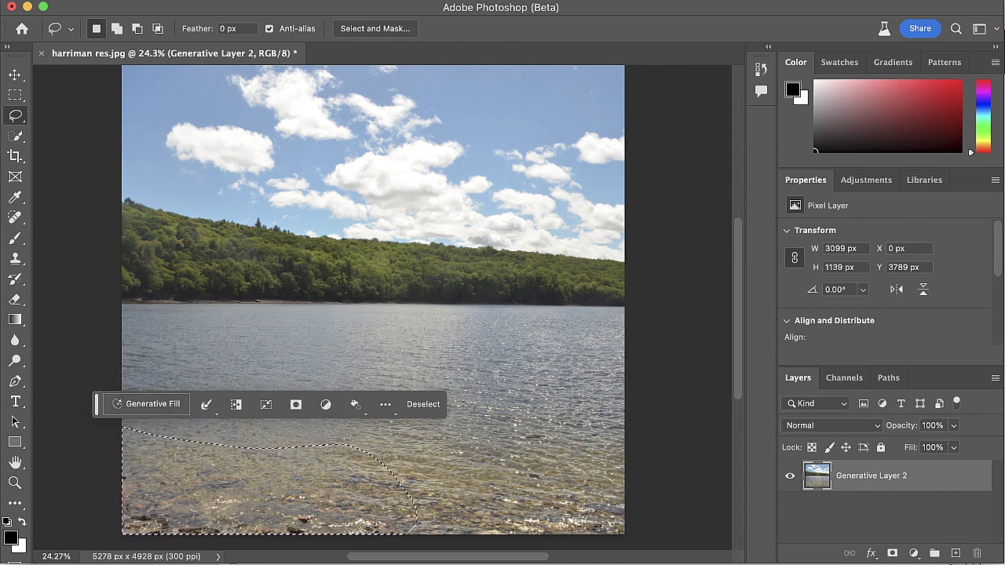
click(36, 0)
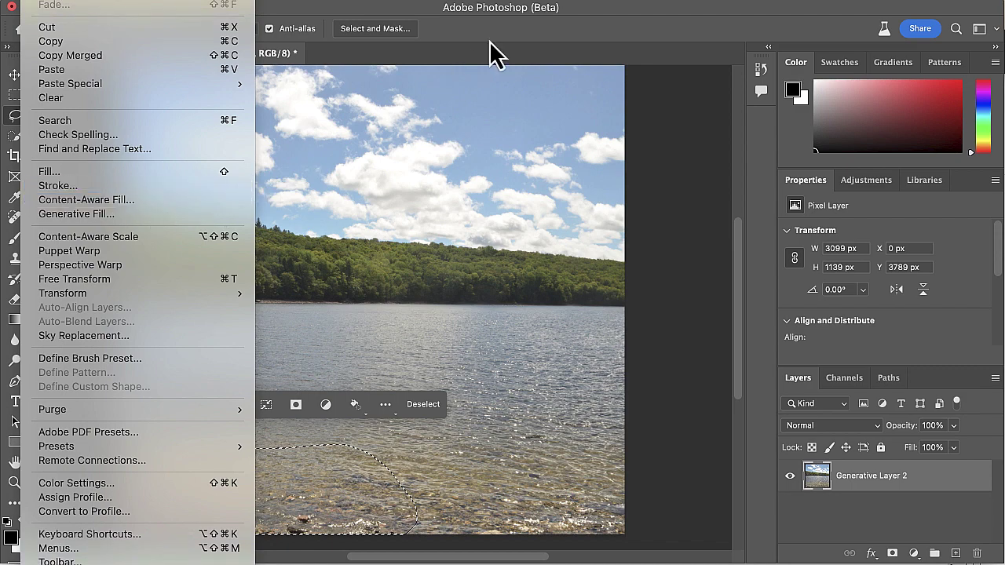
click(561, 45)
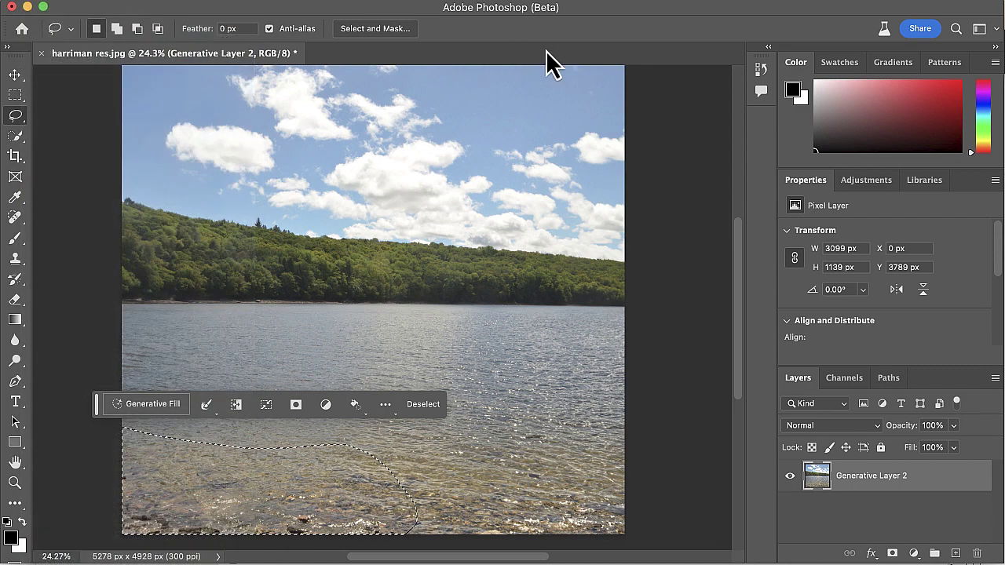
click(167, 407)
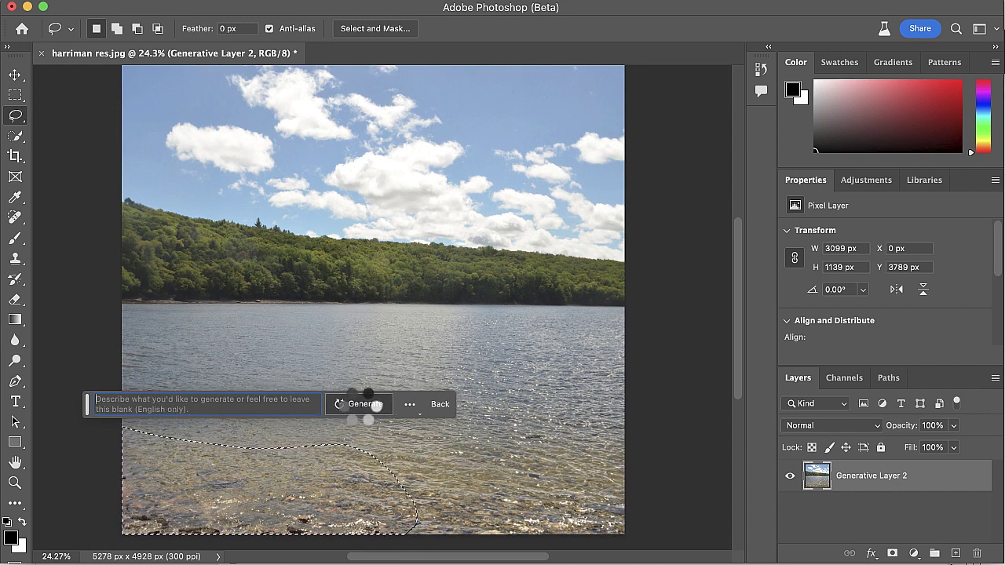
key(Return)
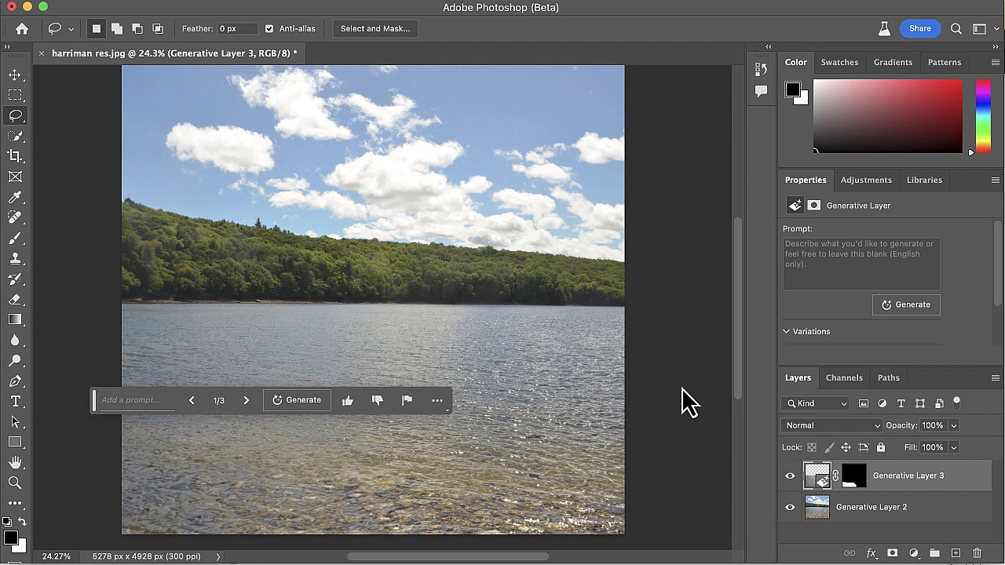
shift+click(910, 500)
key(super+e)
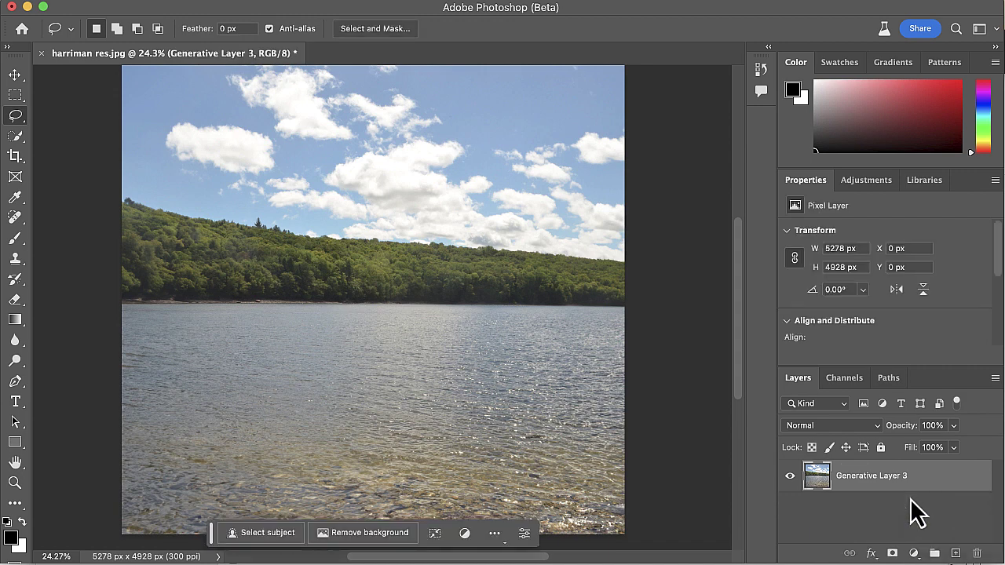
- Select a rectangle of about 3242 by 947 px on the lake and generate "orange kayak with man wearing blue shirt" in it
key(m)
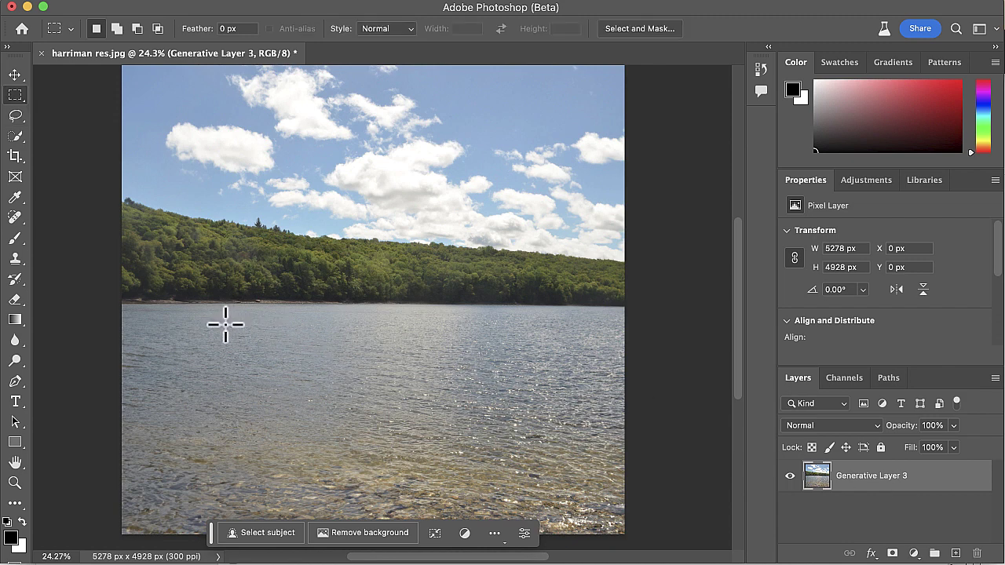
drag(223, 318, 532, 408)
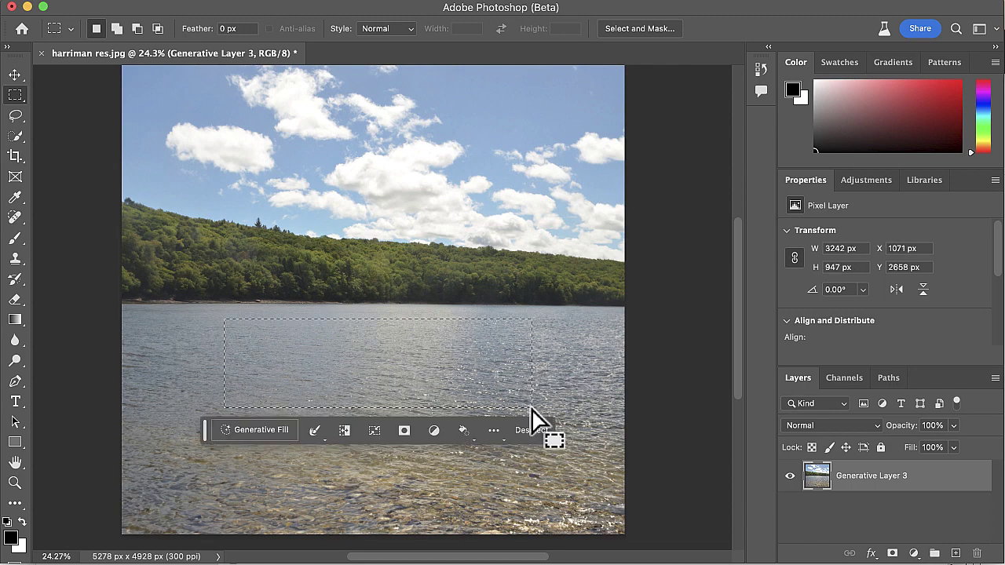
click(271, 430)
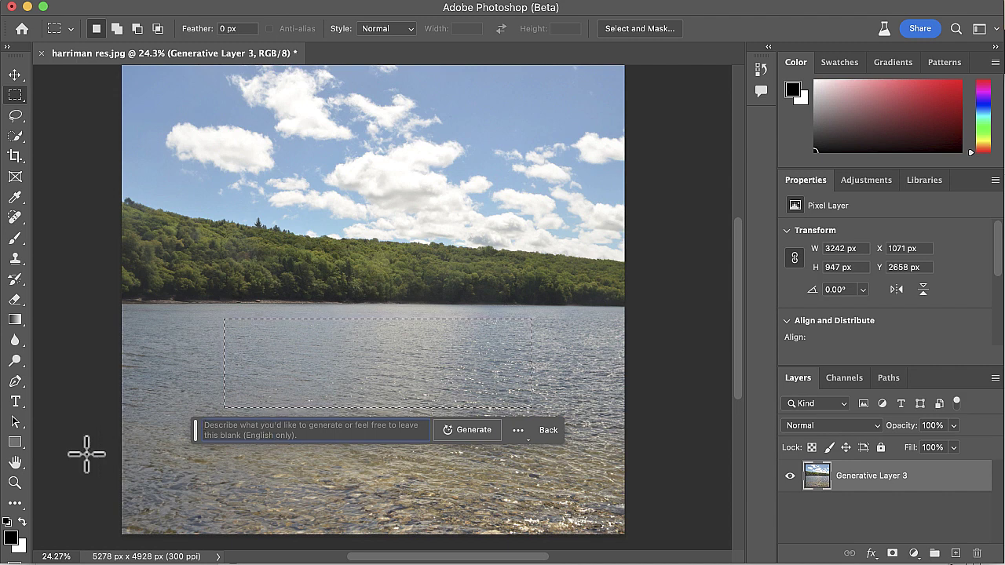
text(or)
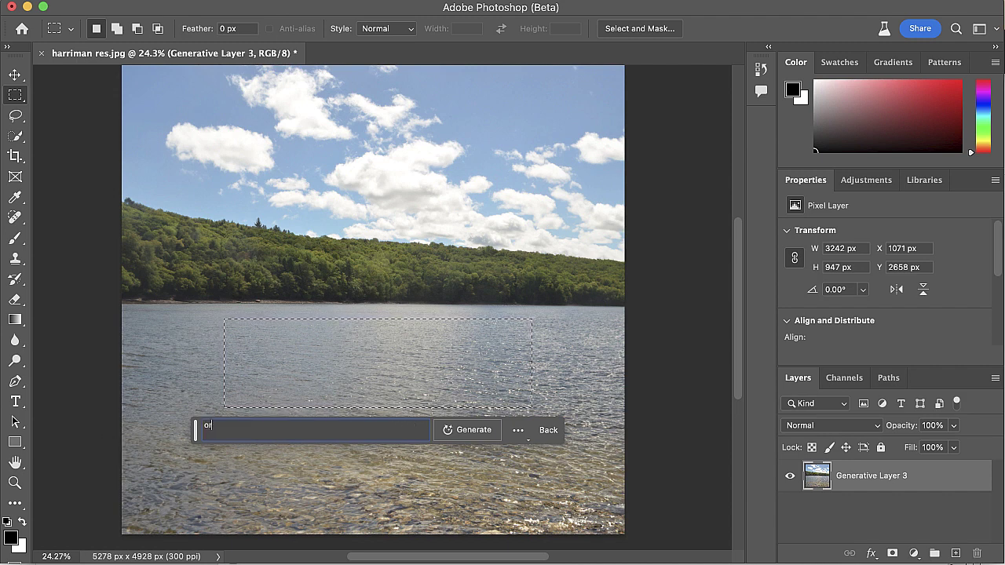
text(ange kayak)
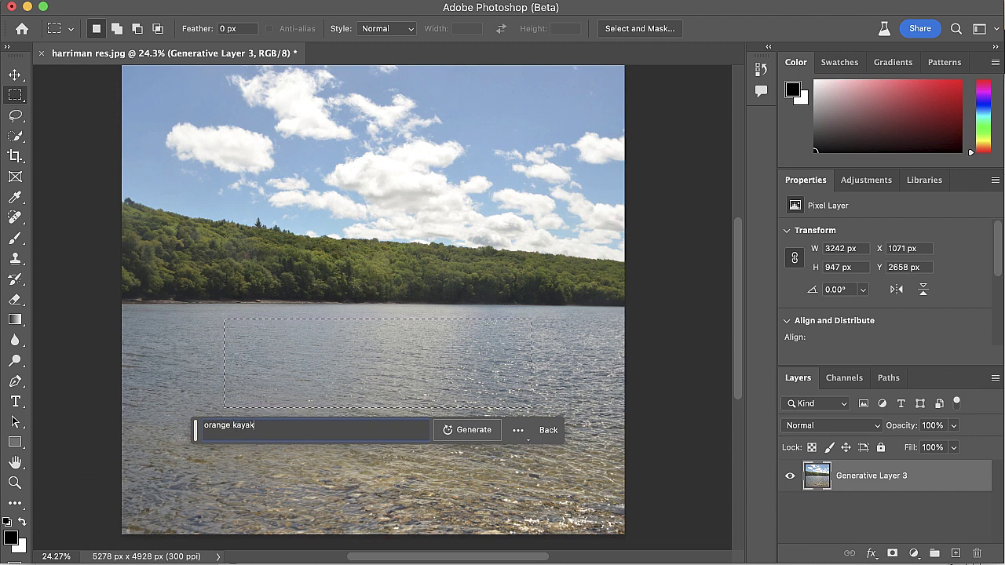
text( with ma)
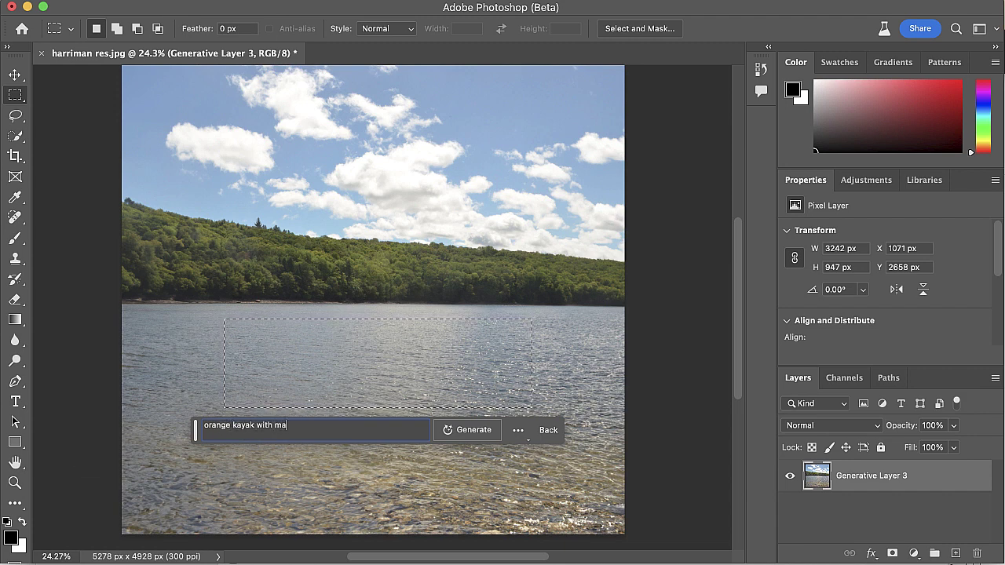
text(n wearing blu)
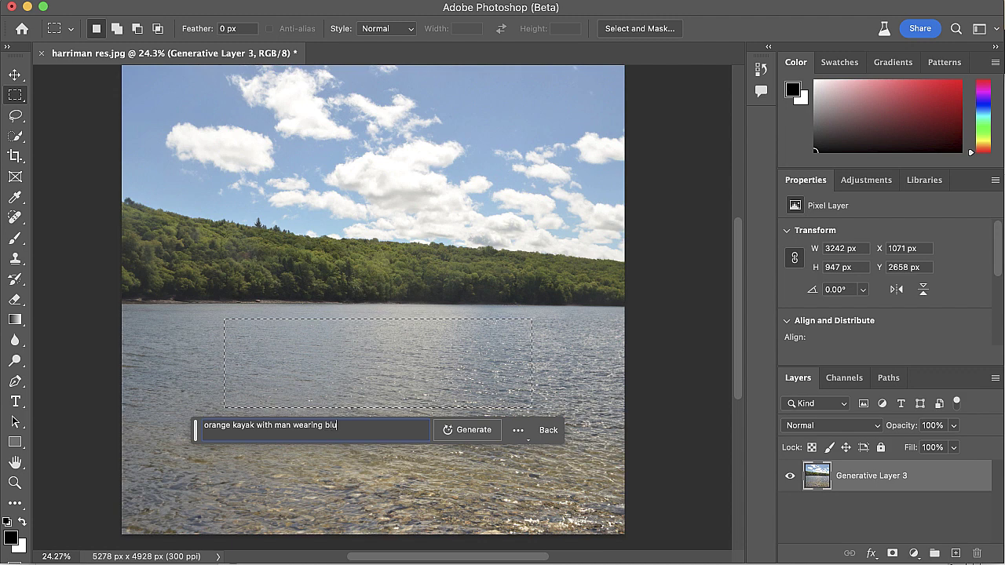
text(e shirt)
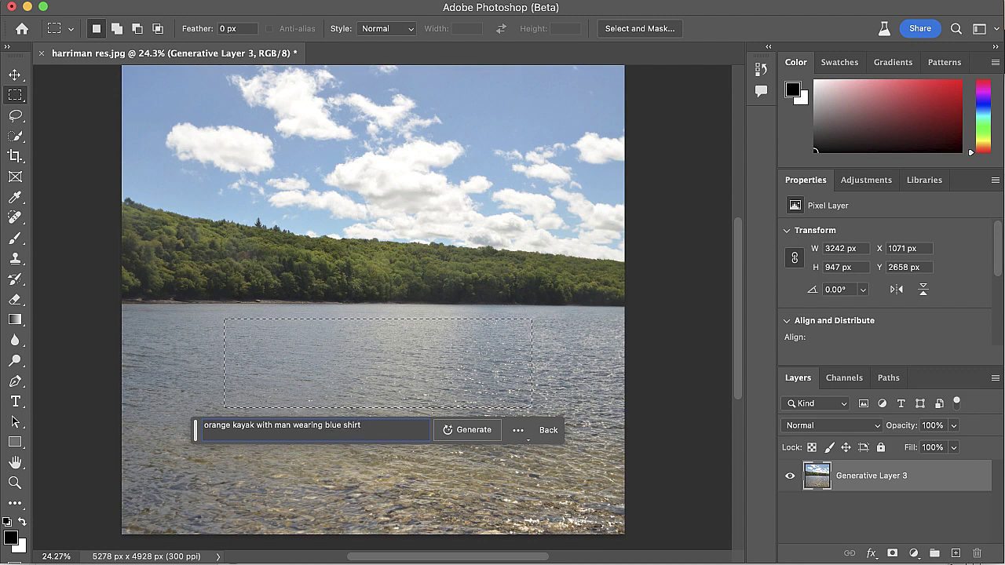
key(Return)
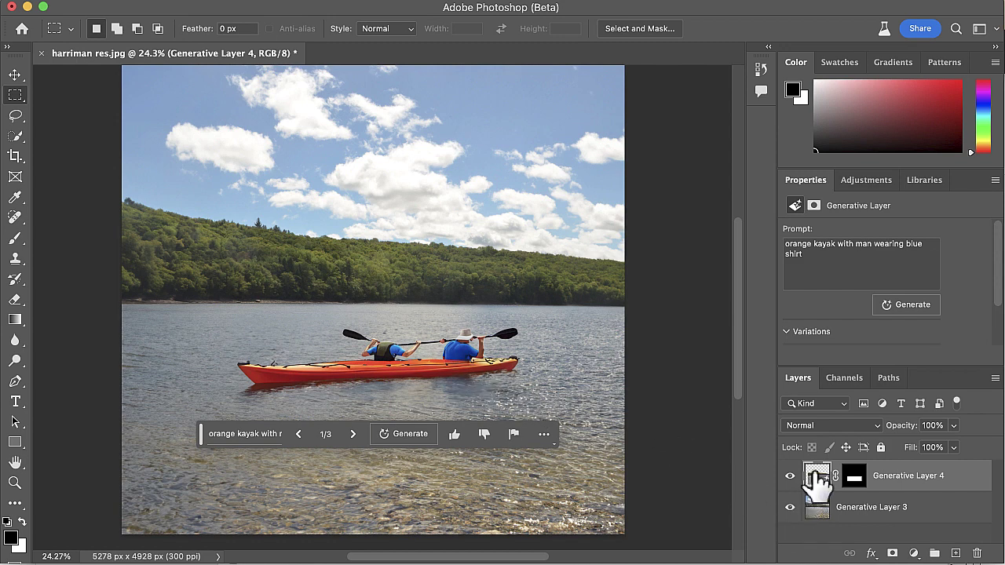
- Delete Generative Layer 4, select a lake rectangle of about 3445 by 1128 px, and generate "orange kayak with man paddling it" in it
drag(819, 476, 977, 553)
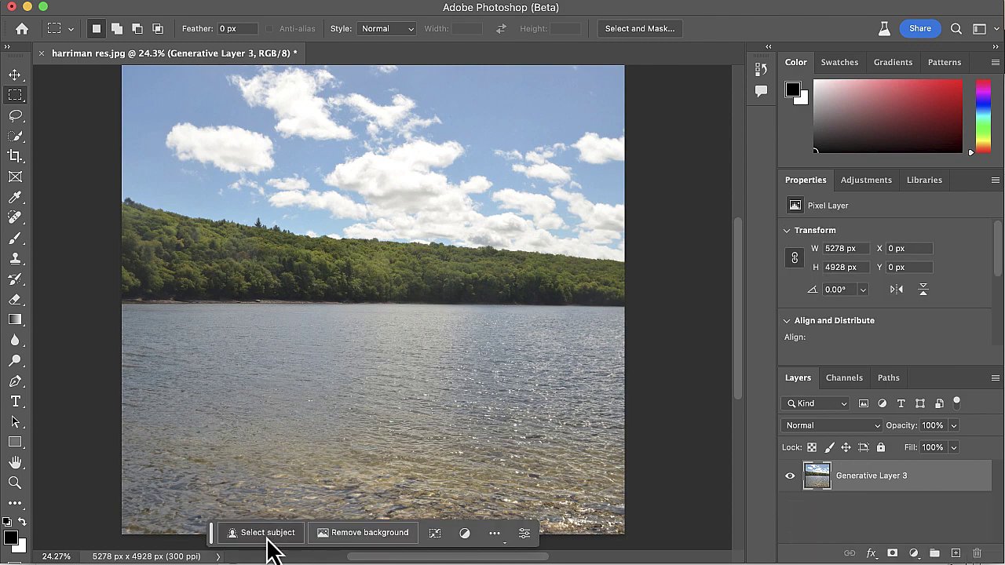
drag(205, 315, 535, 424)
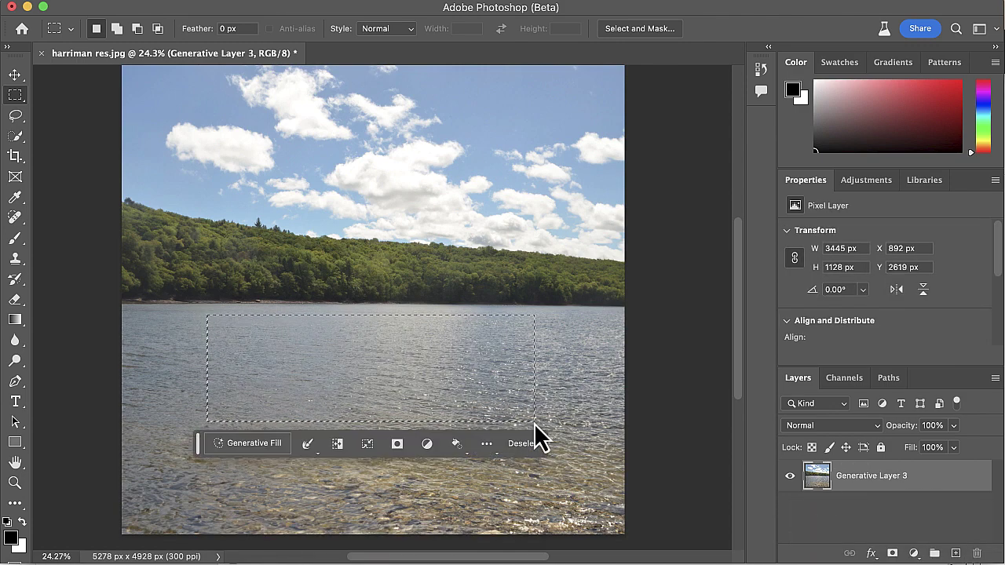
click(239, 445)
key(Return)
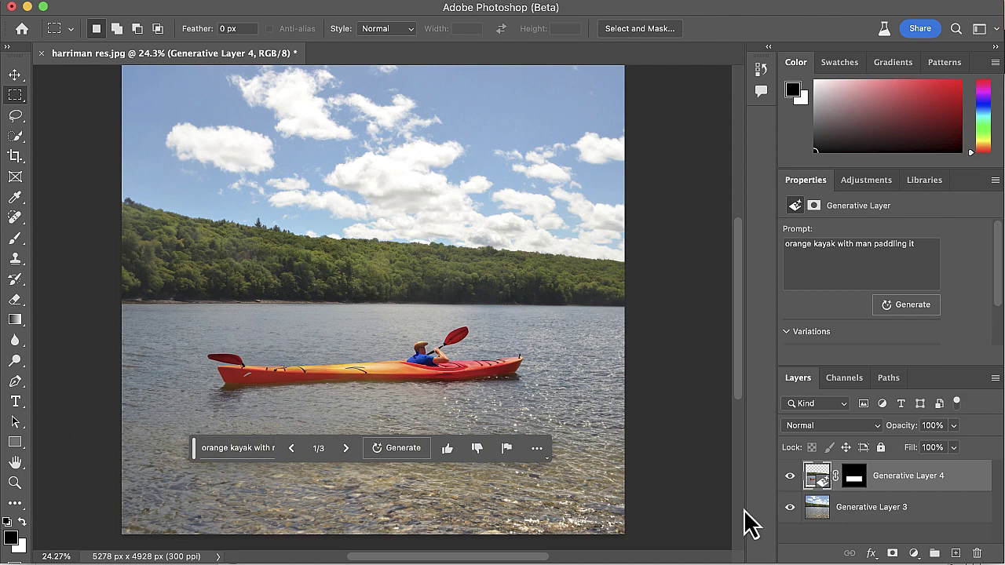
- Compare the photo with and without the kayak, preview its three variations, and keep the second one with a single paddler in a dark shirt
click(789, 476)
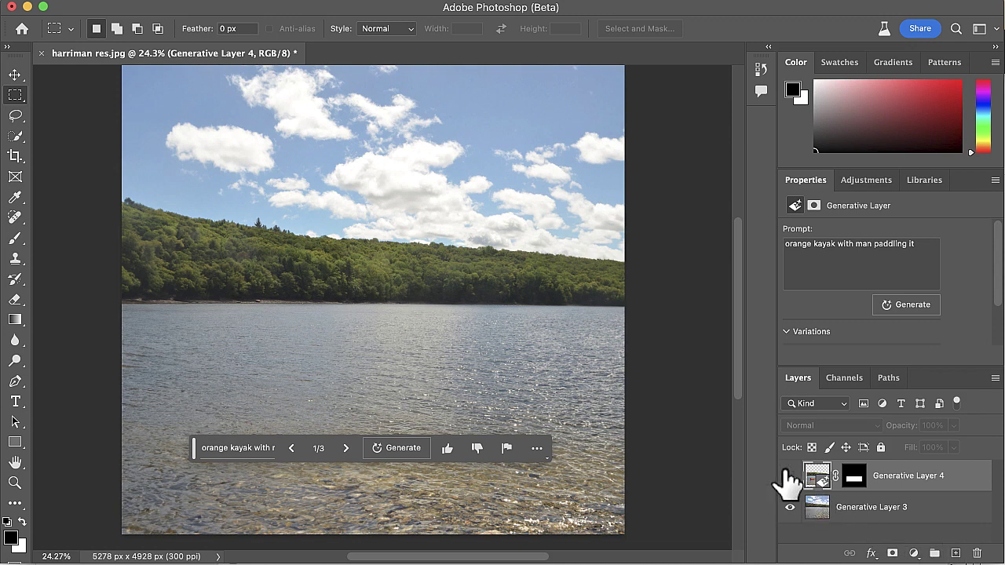
click(790, 475)
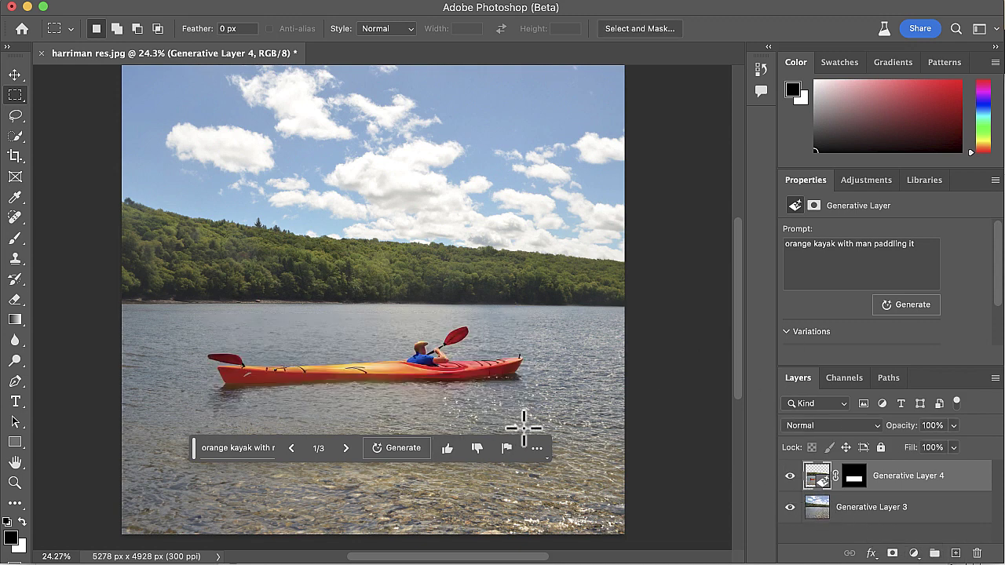
click(787, 335)
click(830, 338)
scroll(893, 331, down, 2)
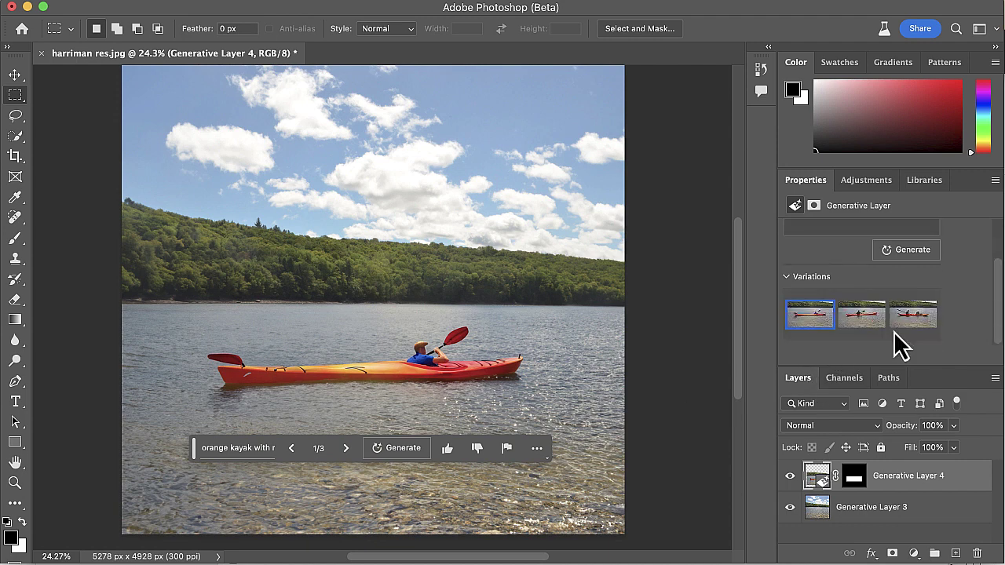
mouse_move(813, 314)
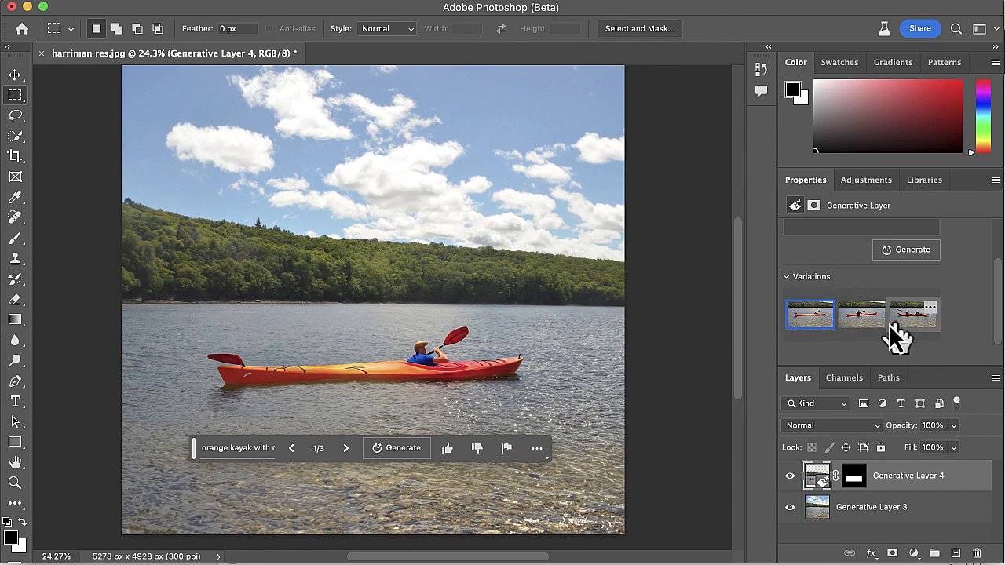
click(860, 318)
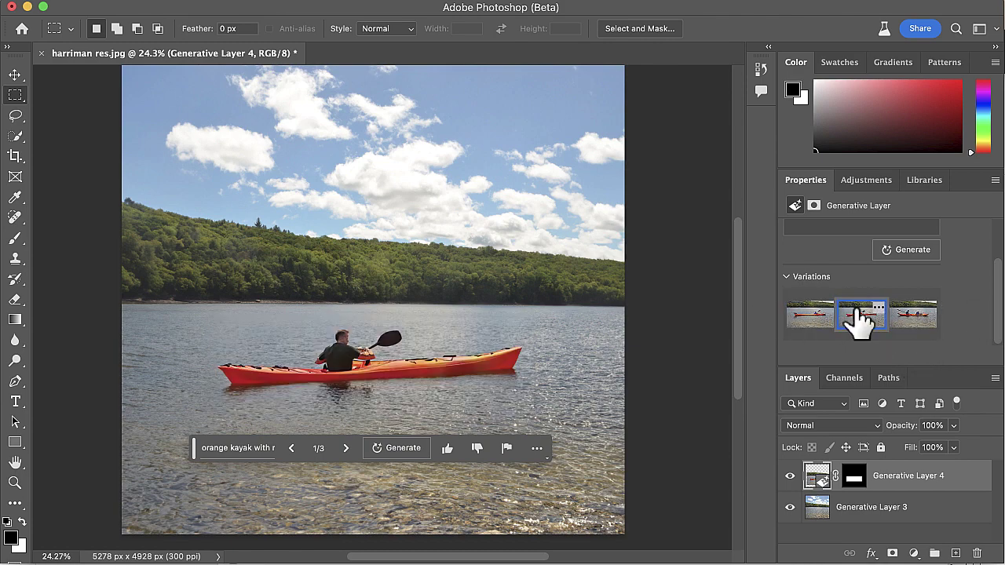
click(913, 316)
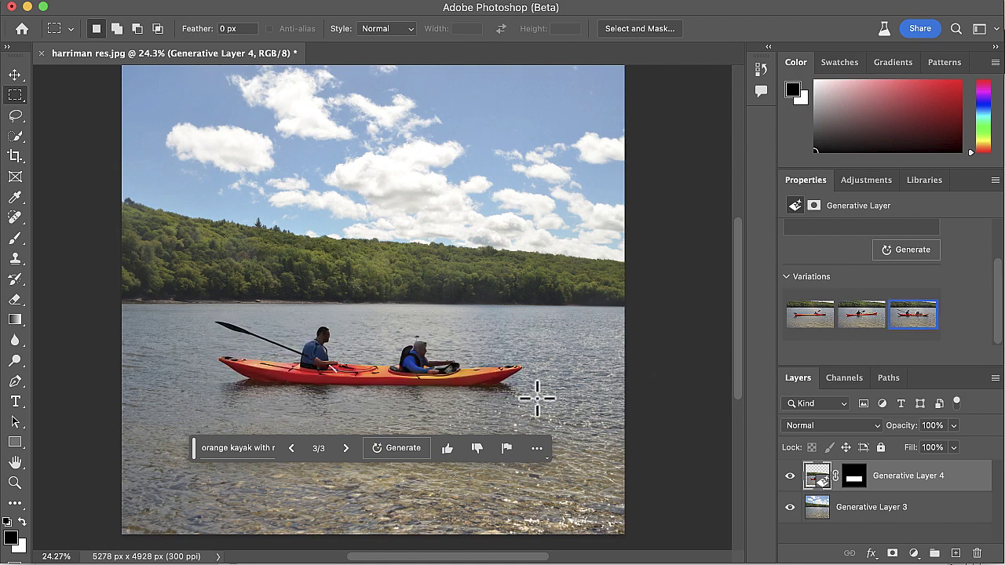
click(803, 328)
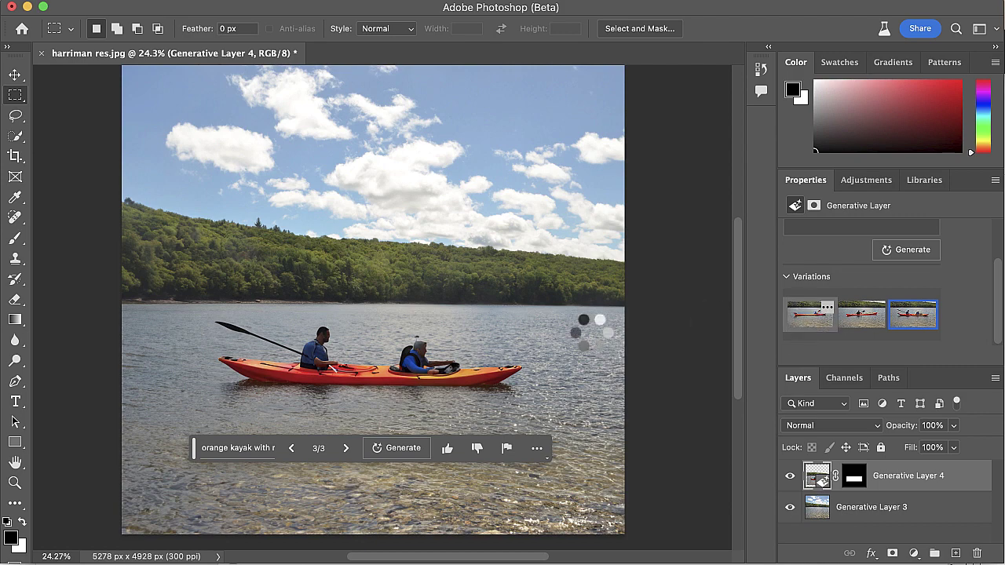
click(346, 449)
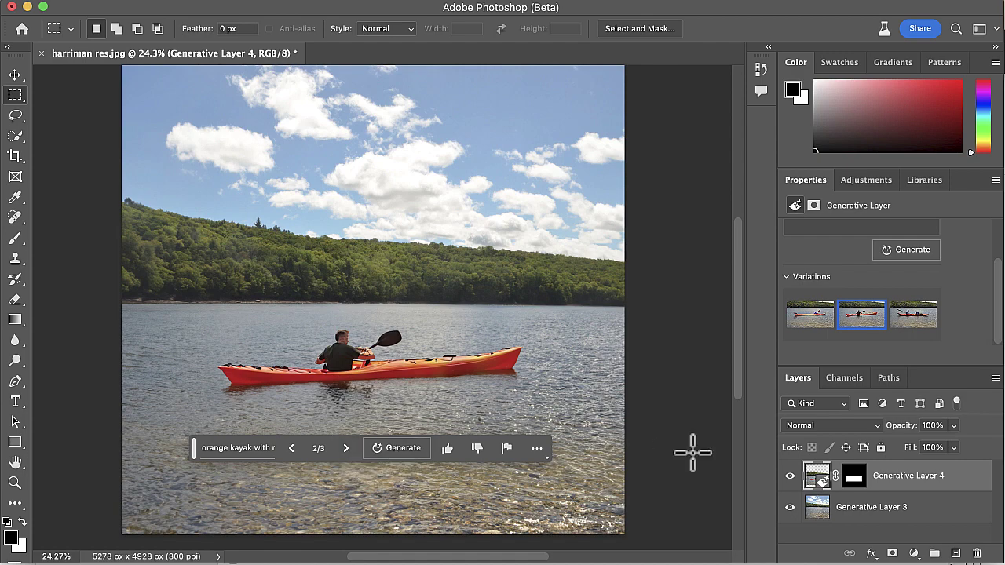
- Hide Generative Layer 4, select about 3246 by 1140 px of lake on Generative Layer 3, and generate "sea monster rising out of the water"
click(791, 476)
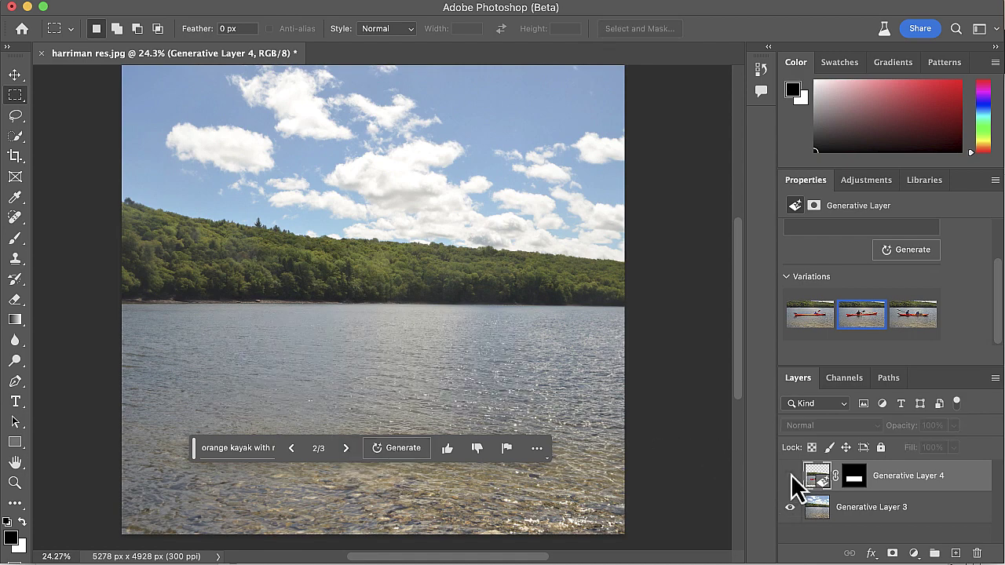
click(901, 515)
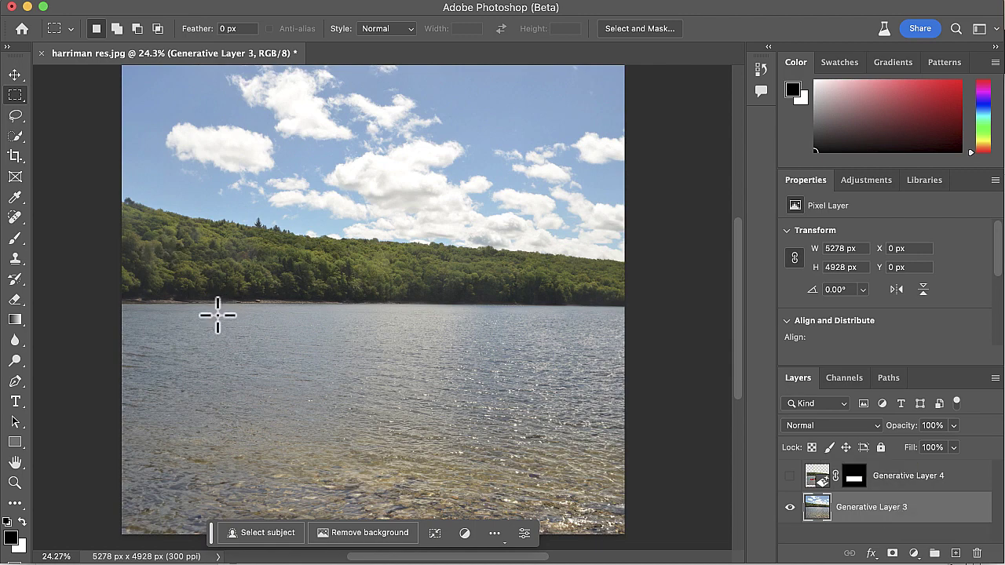
drag(218, 315, 526, 422)
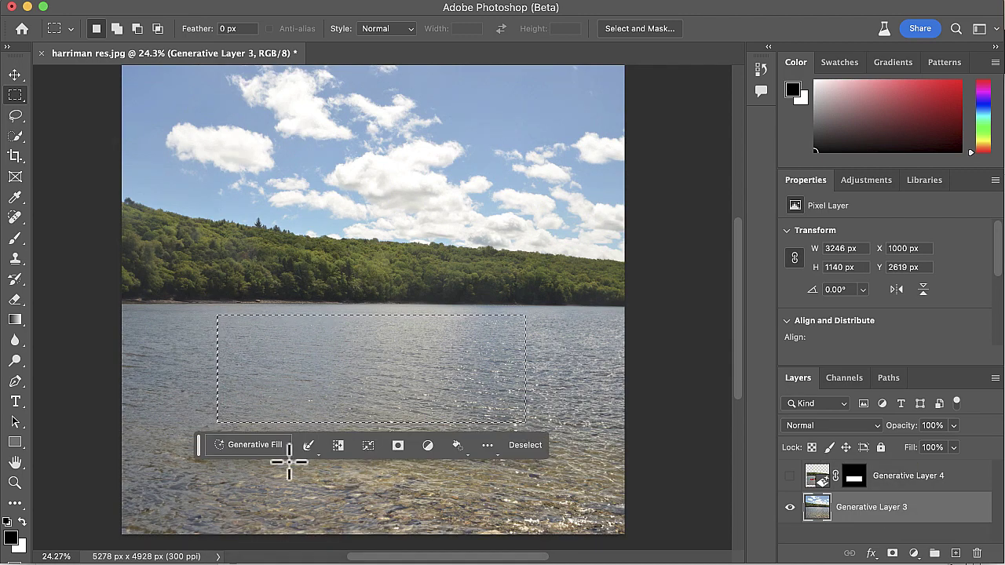
click(255, 448)
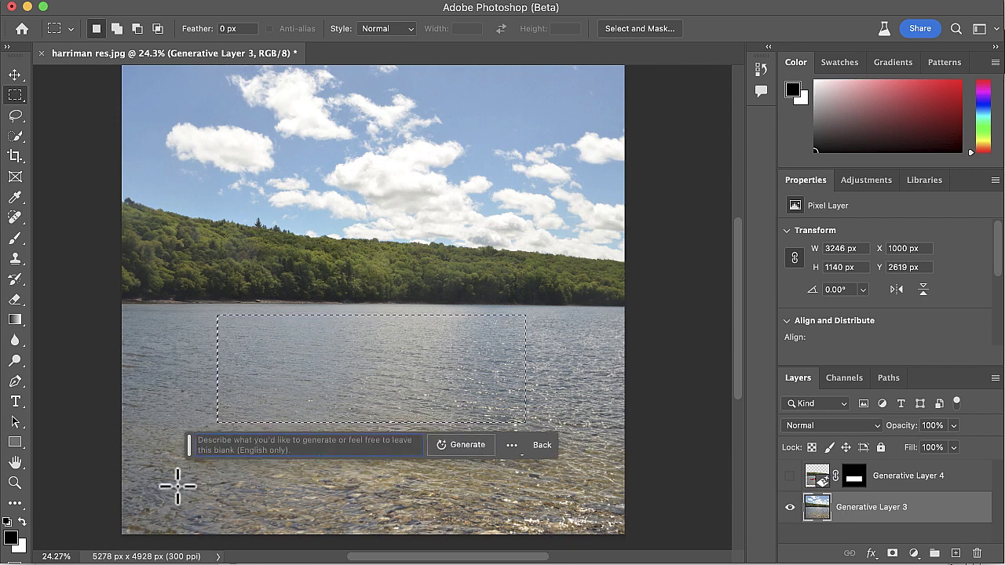
text(sea monst)
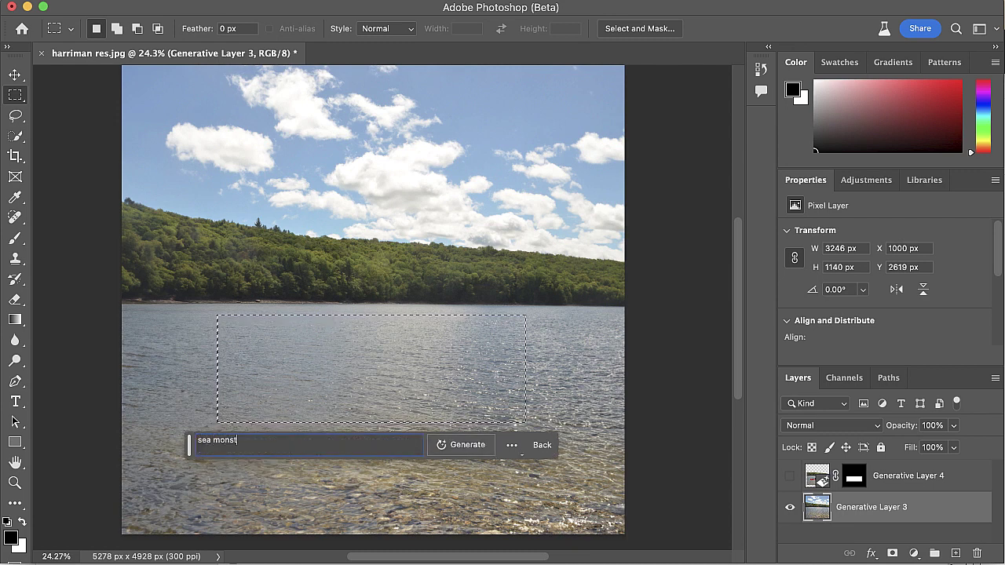
text(er rising ou)
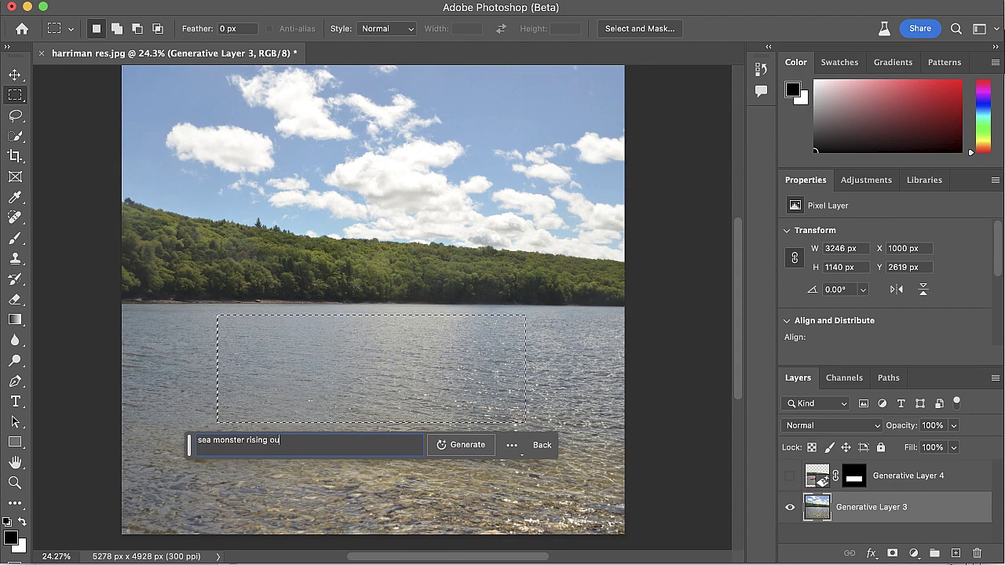
text(t of the water)
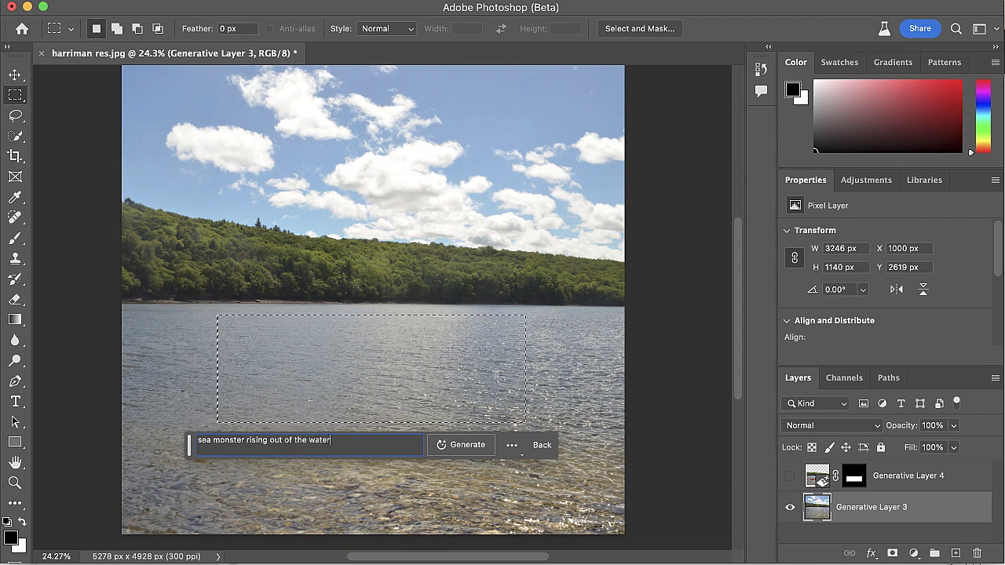
key(Return)
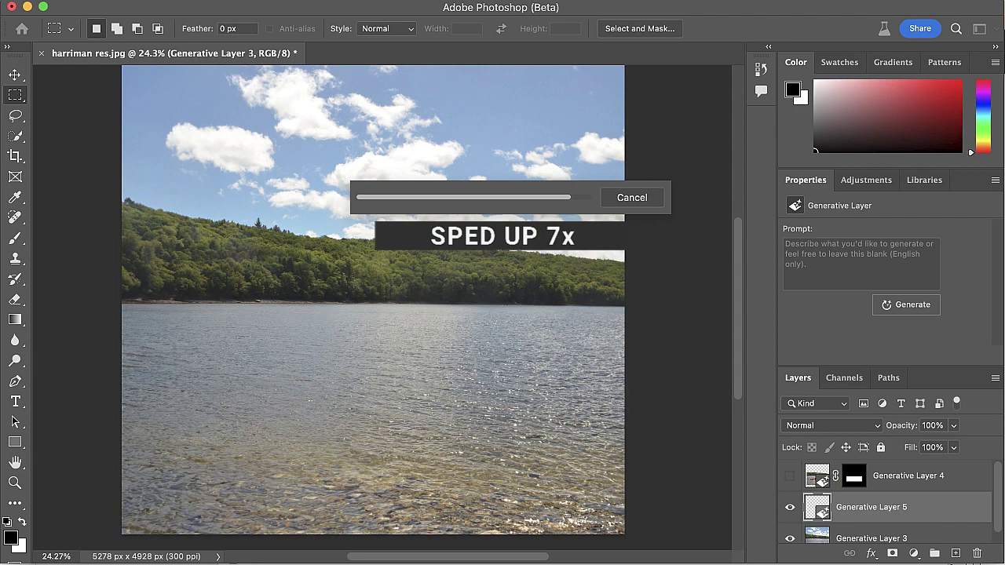
- Preview the three sea monster variations and keep the first one with the raised head
scroll(863, 353, down, 2)
scroll(864, 353, down, 1)
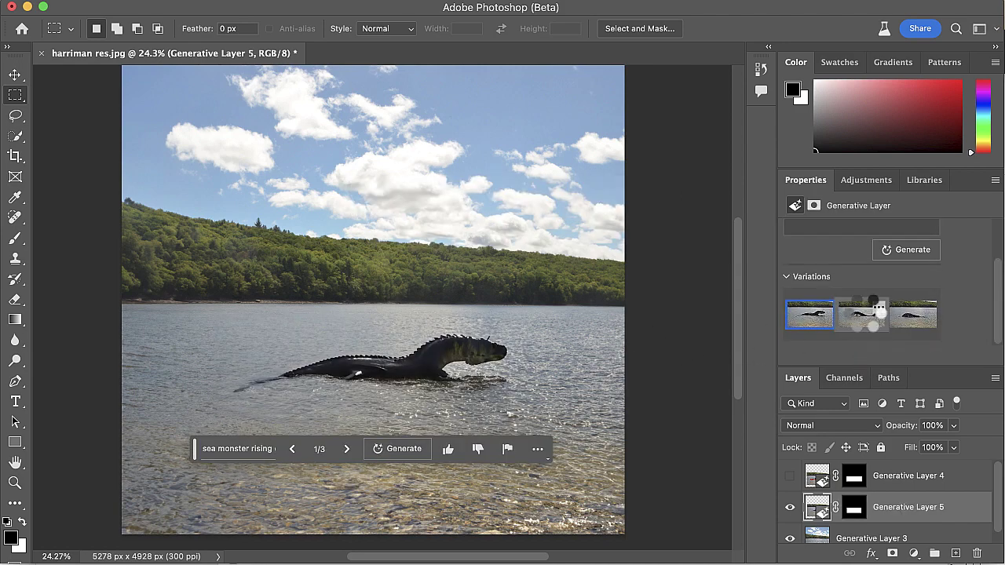
click(863, 315)
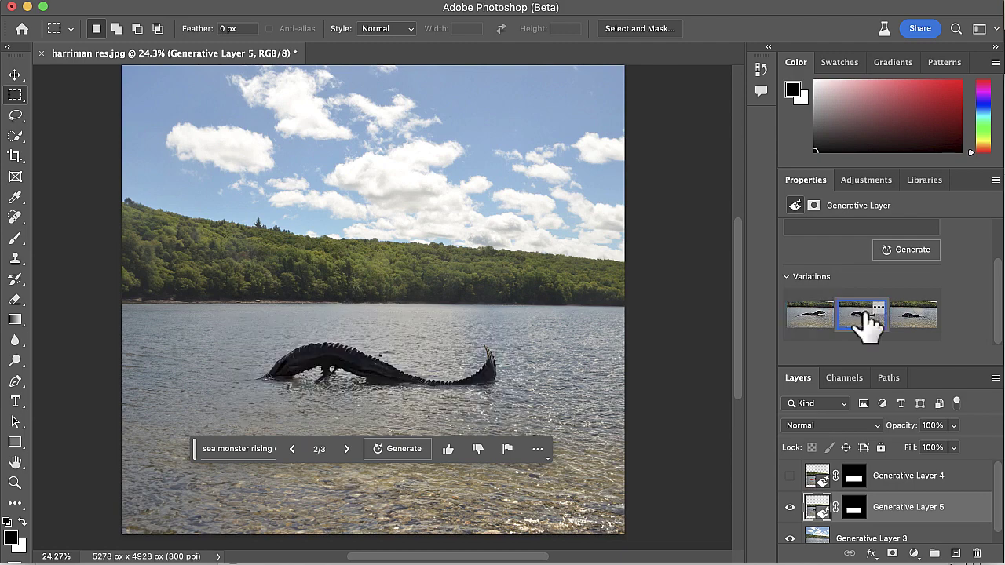
click(916, 320)
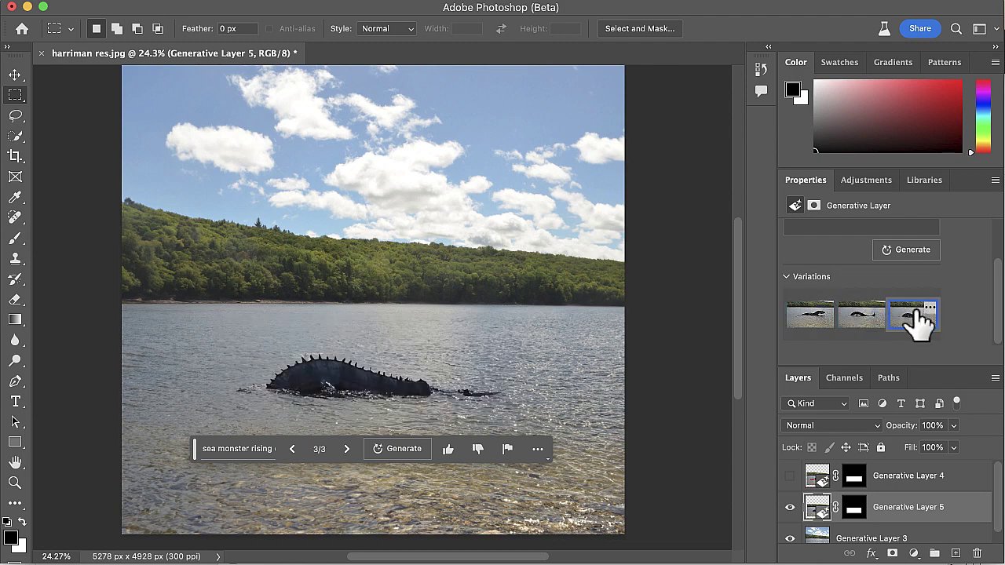
click(803, 317)
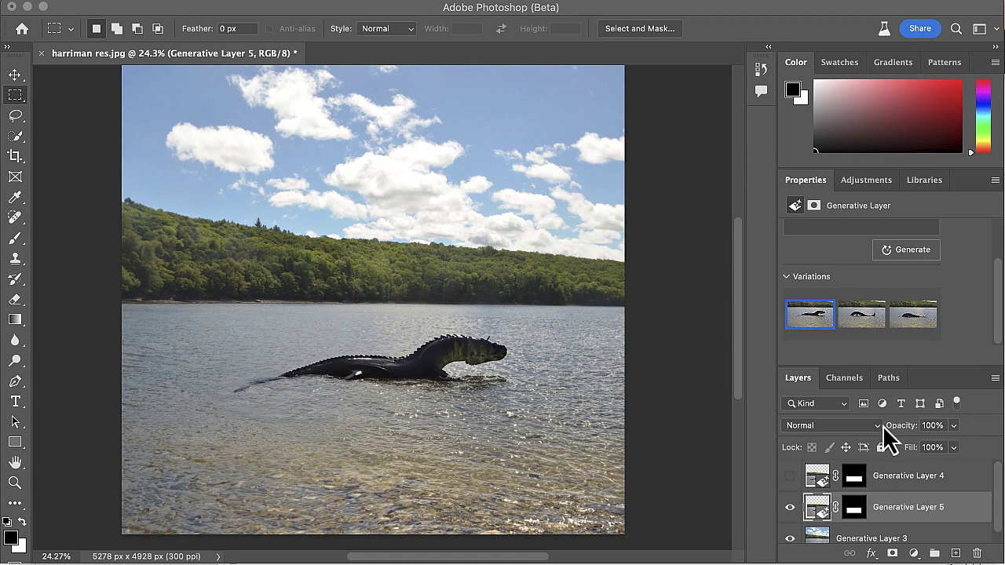
- Preview the Warmth portrait adjustment preset with Generative Layer 3 as the active layer
scroll(886, 509, down, 1)
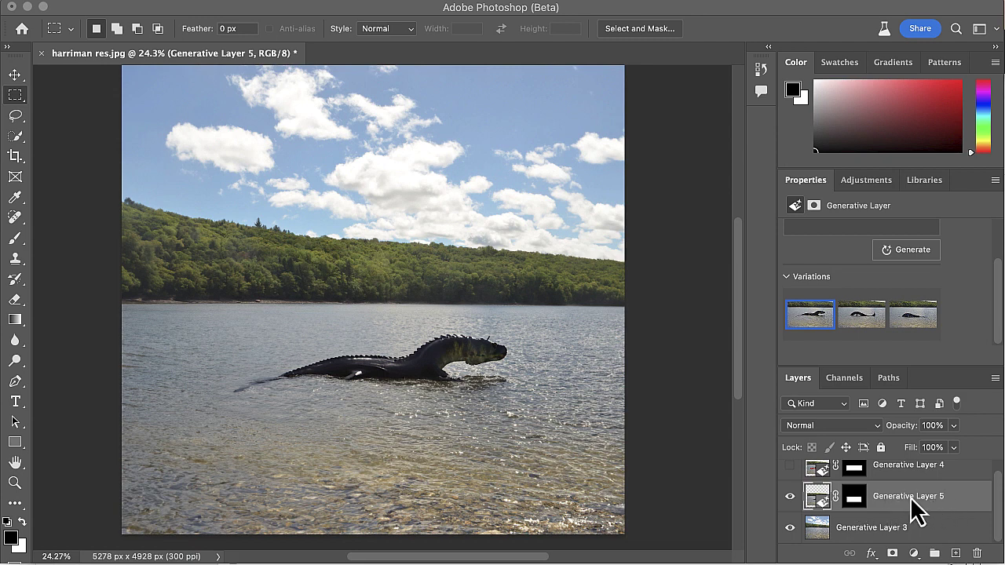
click(867, 180)
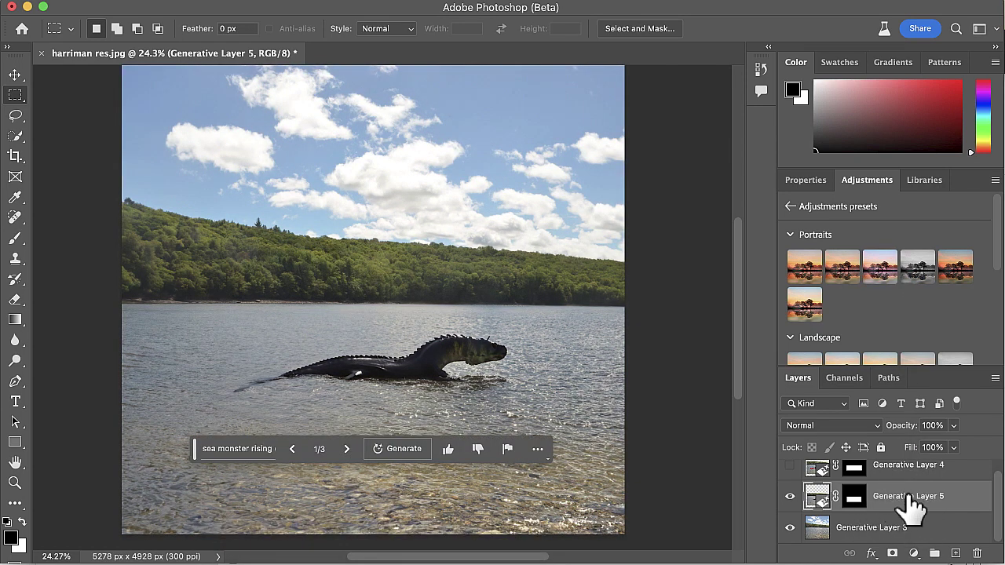
click(892, 536)
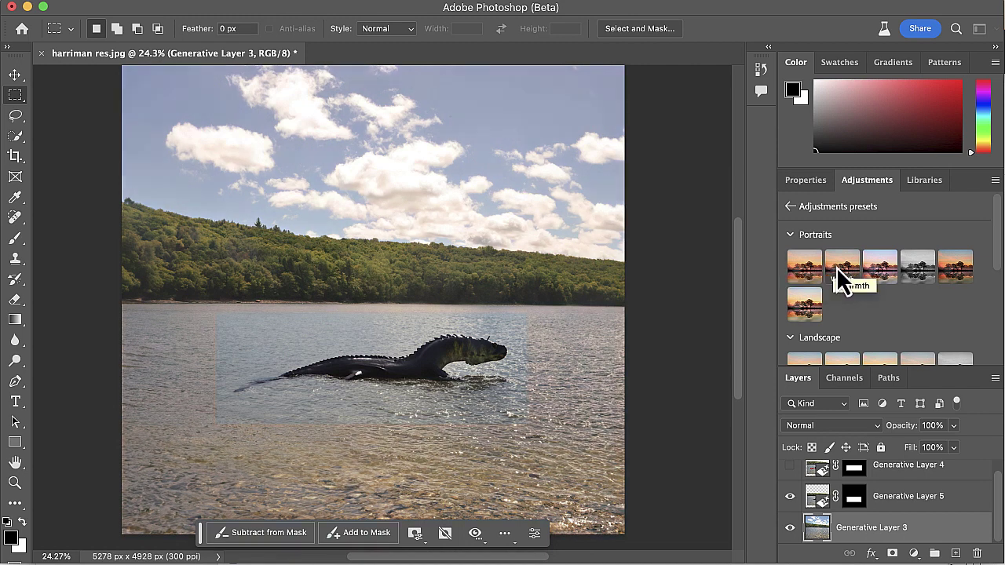
- Make Generative Layer 5 active, preview the Landscape and Creative adjustment presets, and apply the Portraits preset Brighter above it
click(902, 496)
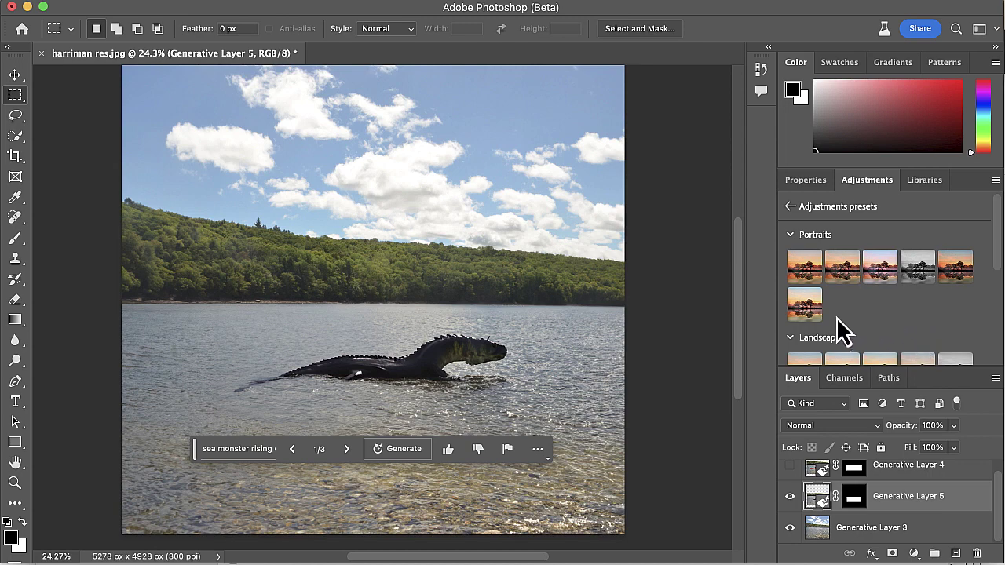
scroll(809, 314, down, 5)
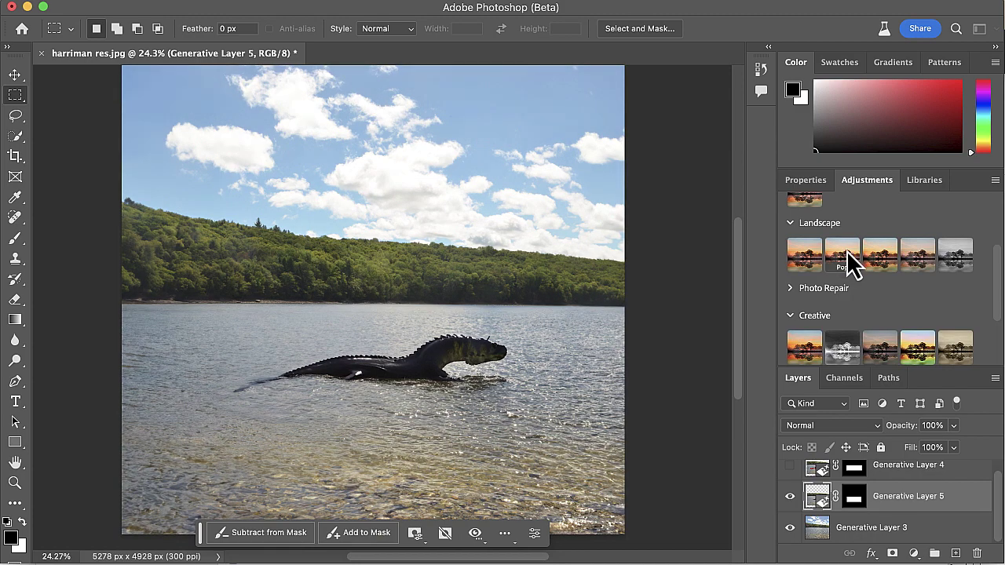
scroll(837, 259, up, 3)
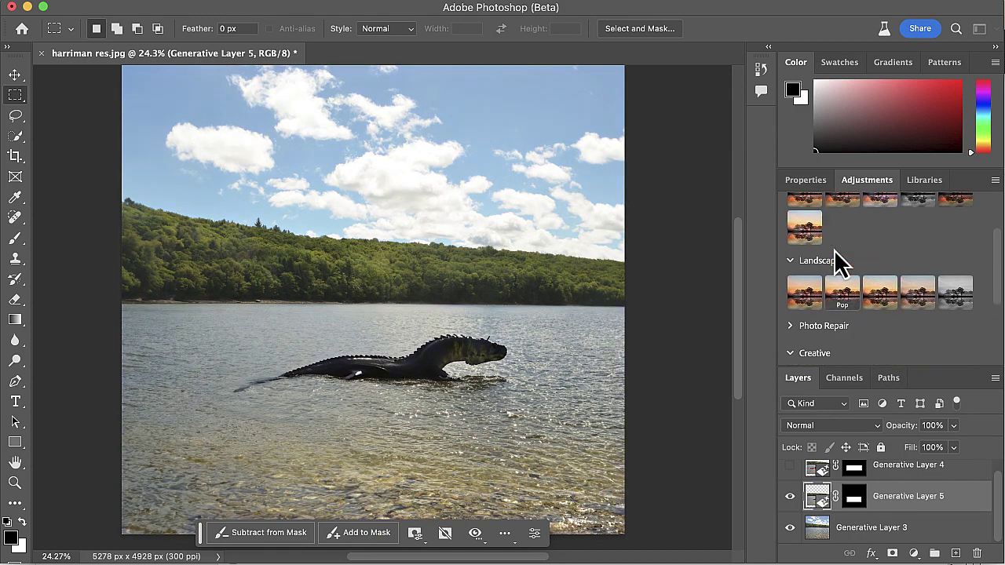
scroll(836, 310, down, 3)
scroll(861, 310, down, 3)
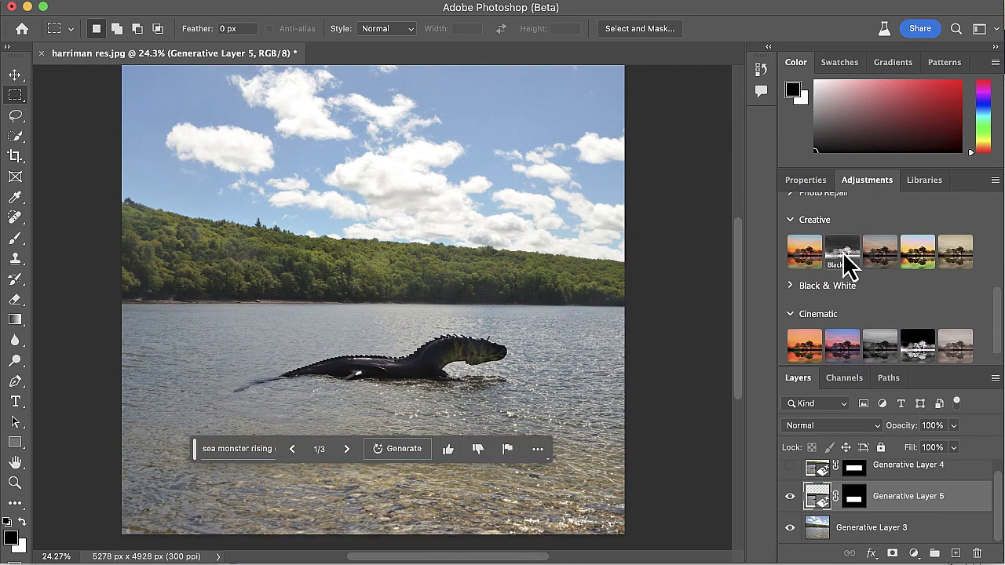
mouse_move(850, 263)
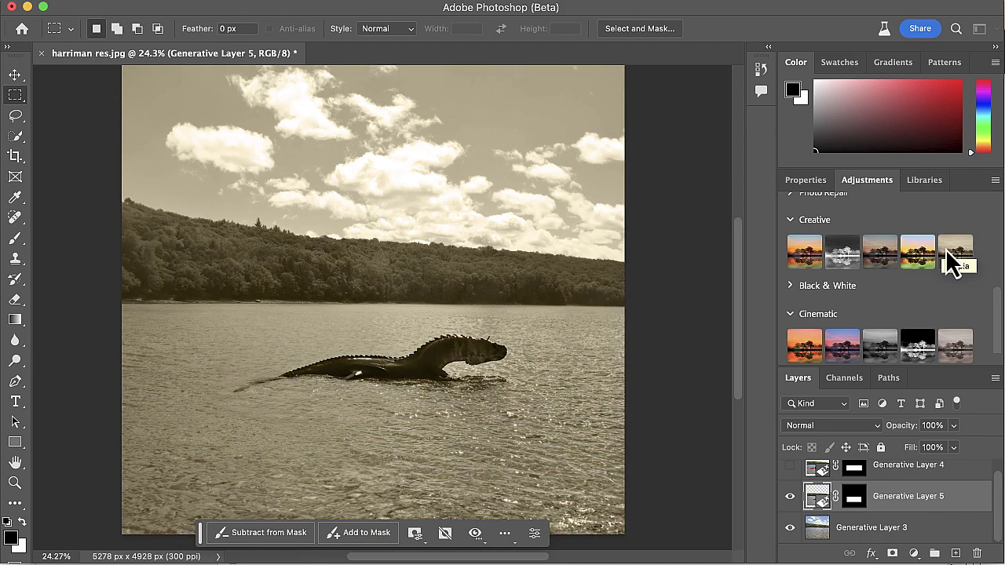
scroll(946, 251, up, 5)
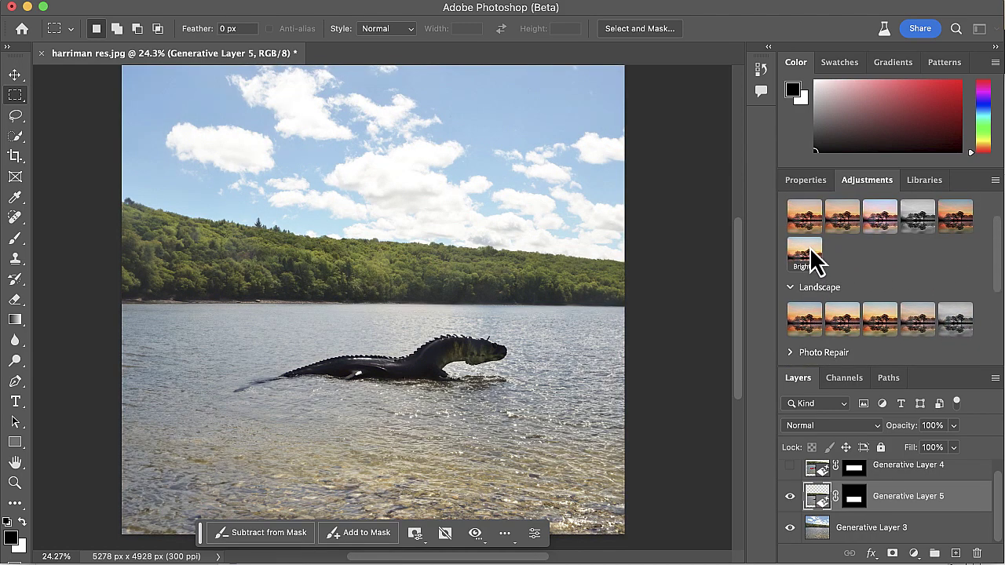
click(804, 254)
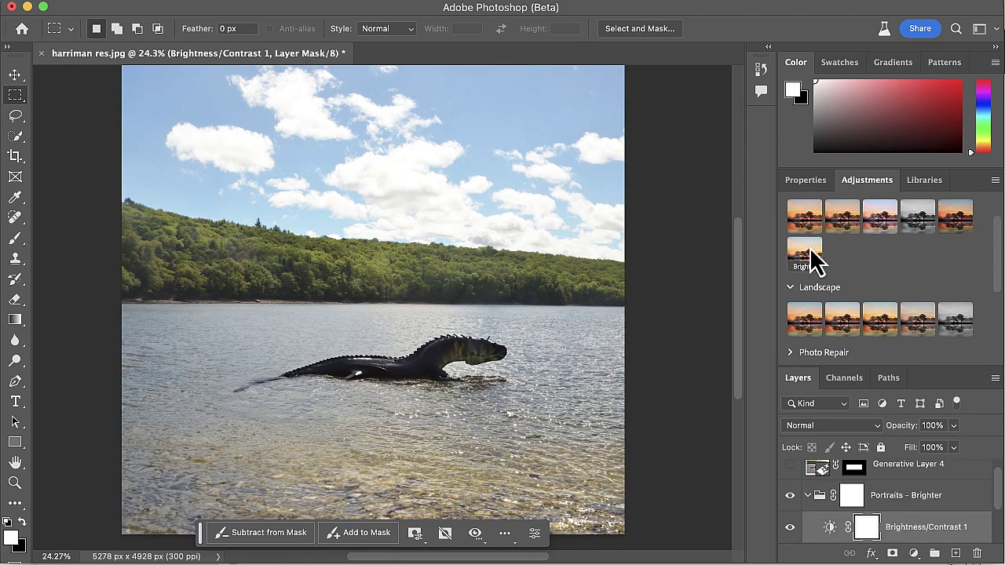
scroll(942, 474, down, 3)
scroll(941, 474, up, 4)
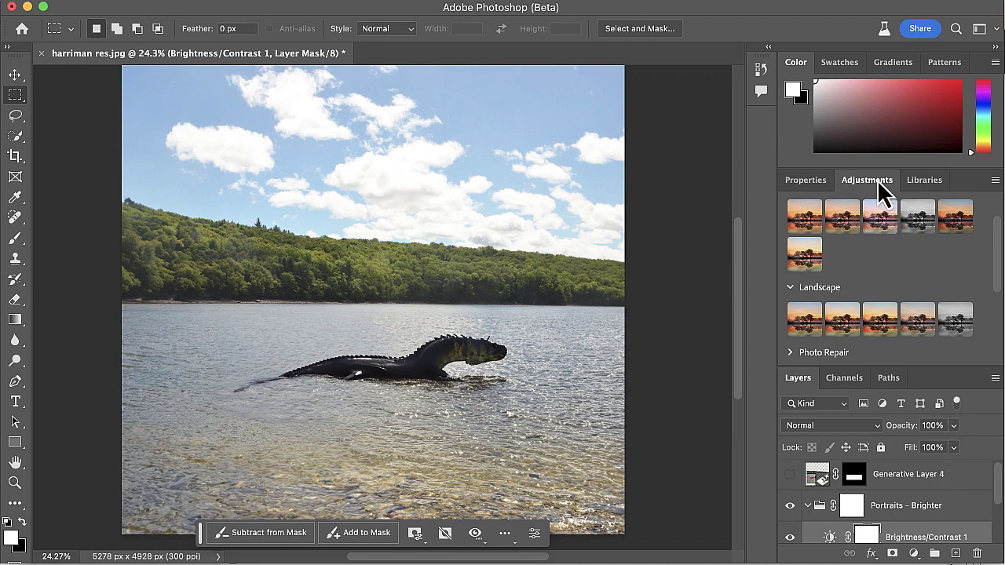
scroll(905, 349, down, 3)
scroll(906, 355, up, 2)
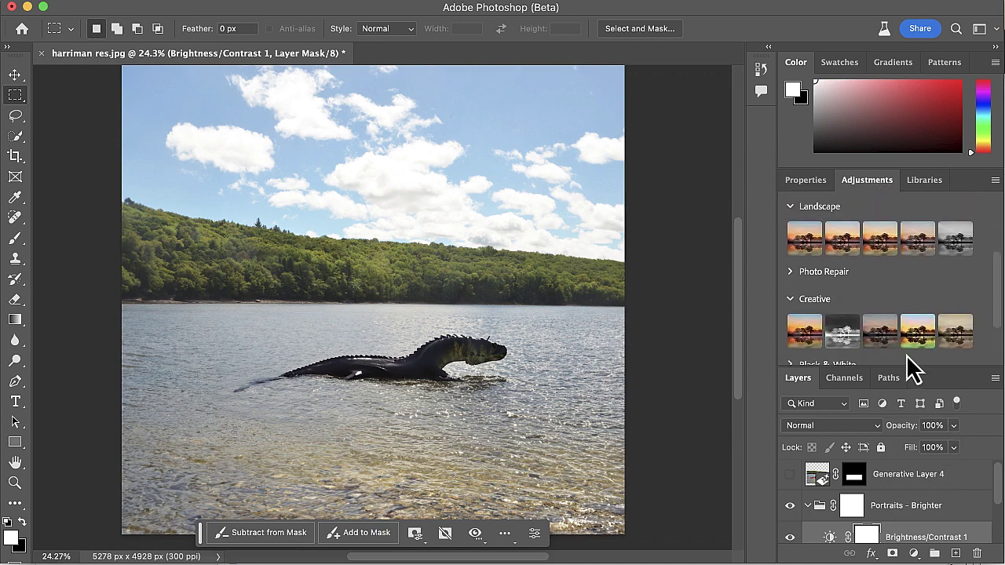
- Collapse the adjustment presets and toggle the visibility of the Portraits - Brighter group off and on to compare the lake photo
double_click(867, 179)
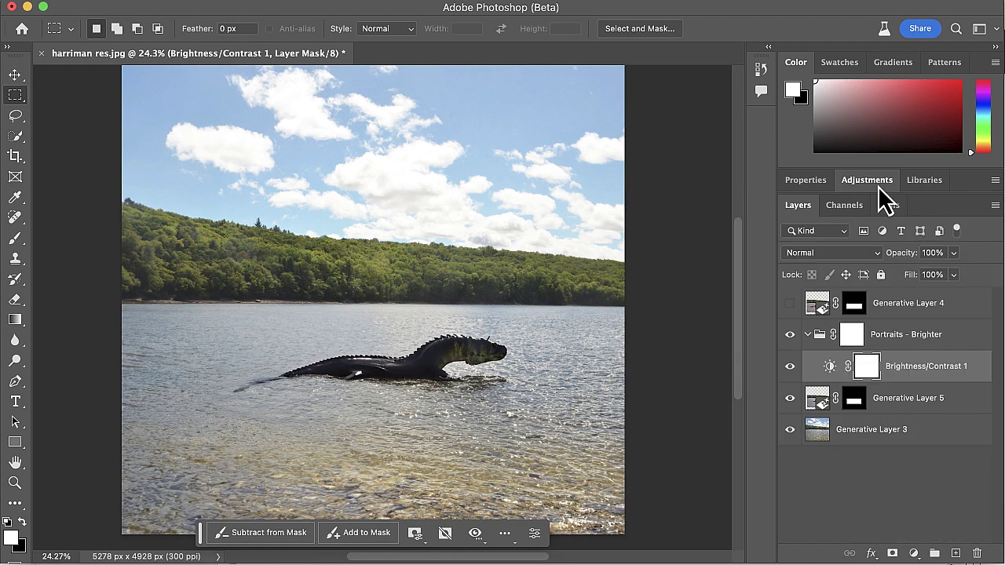
click(907, 336)
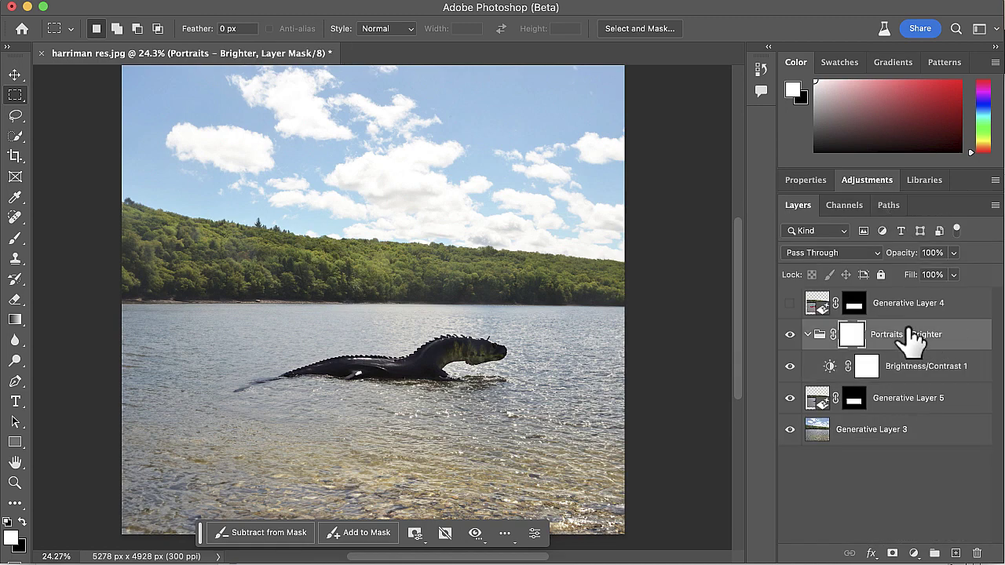
click(790, 335)
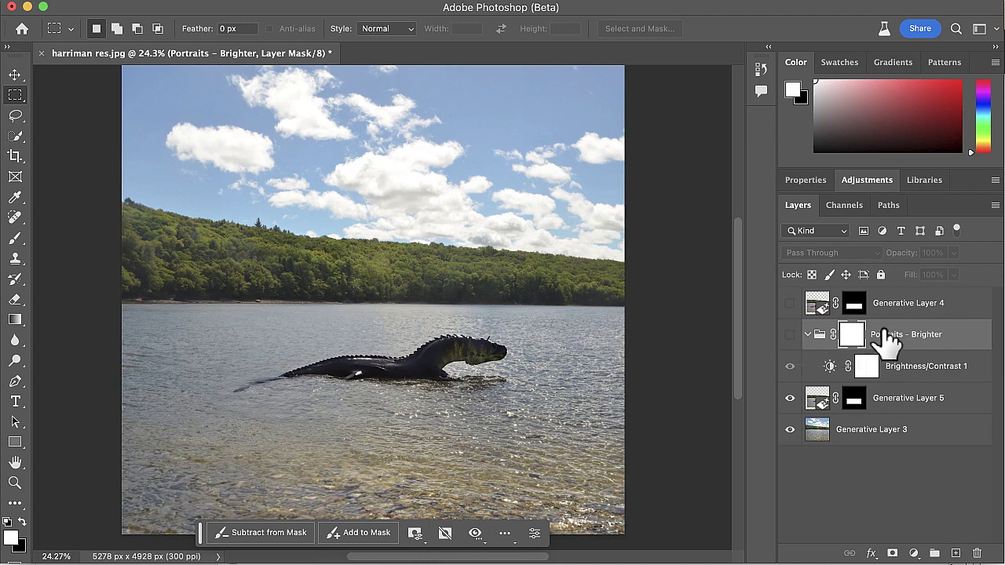
click(789, 334)
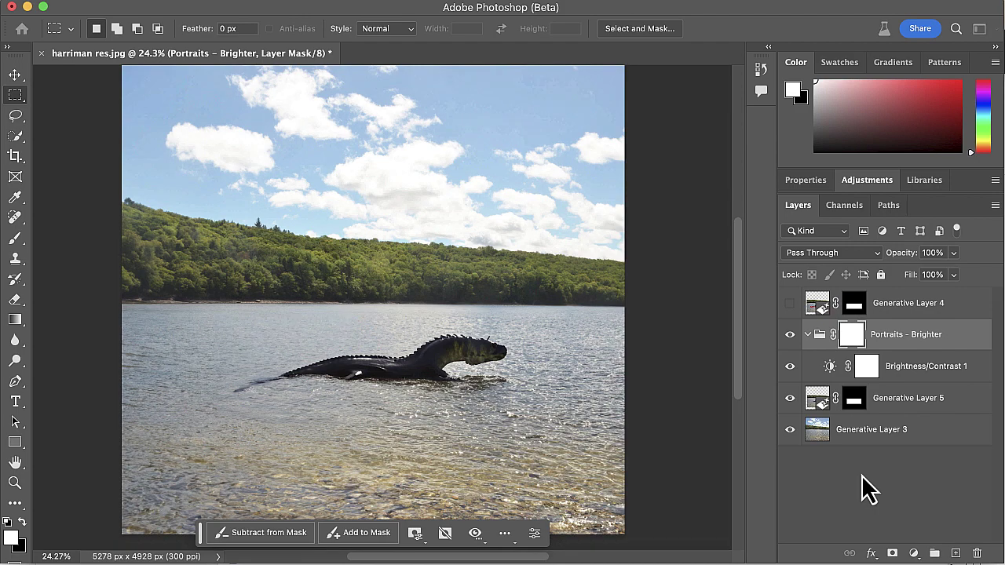
- Create a Default Photoshop Size document, 7 x 5 inches at 300 ppi with a white background, and unlock its Background layer
key(super+n)
click(314, 330)
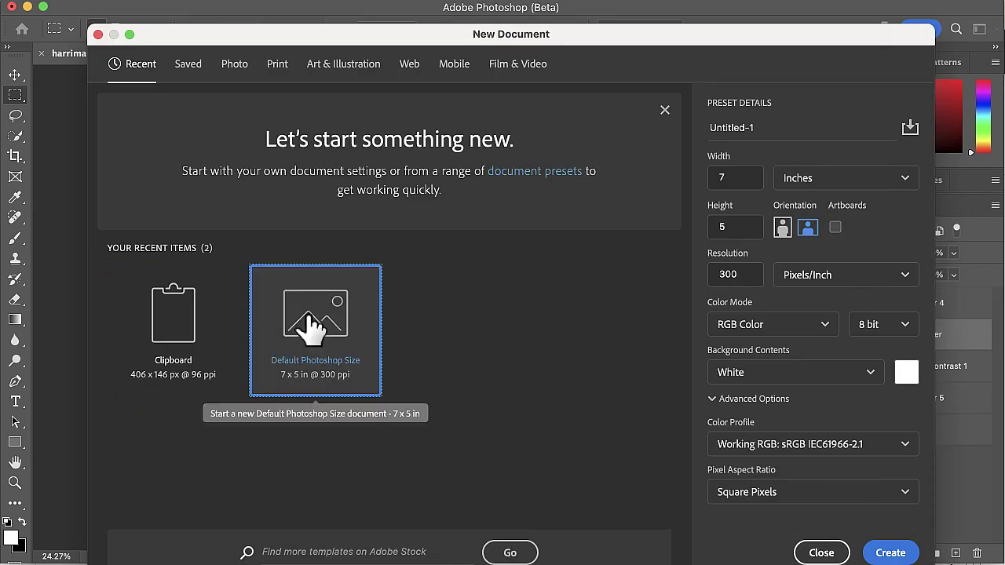
click(895, 552)
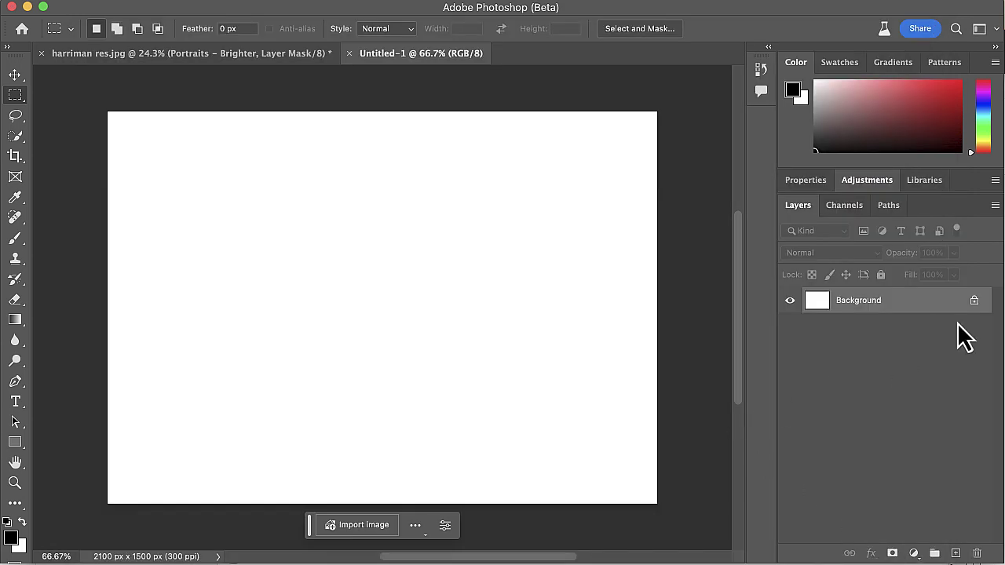
click(974, 300)
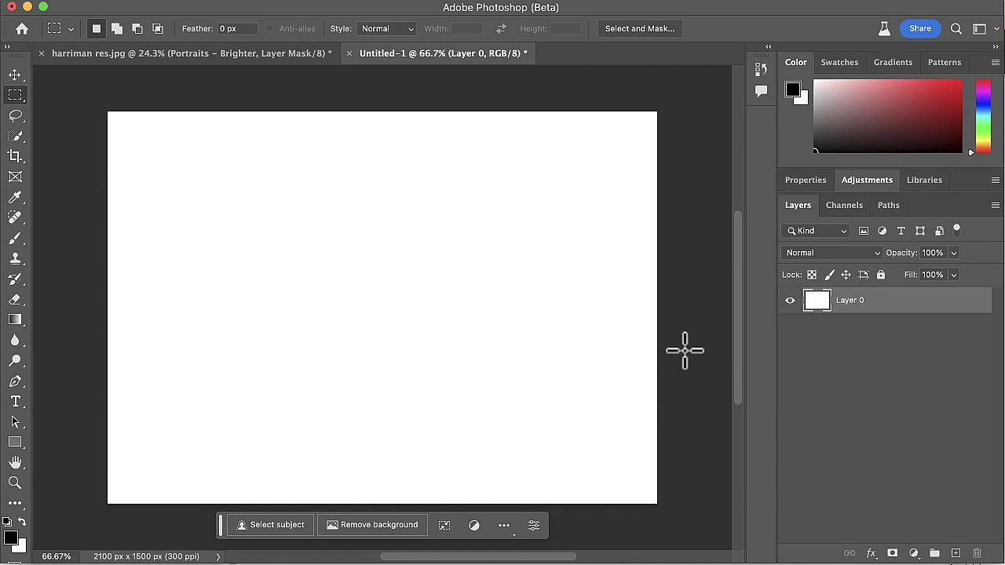
- Select the whole canvas and generate "summer field on a warm day with grasses and flowers of various colors and a blue sky with white puffy clouds"
key(super+a)
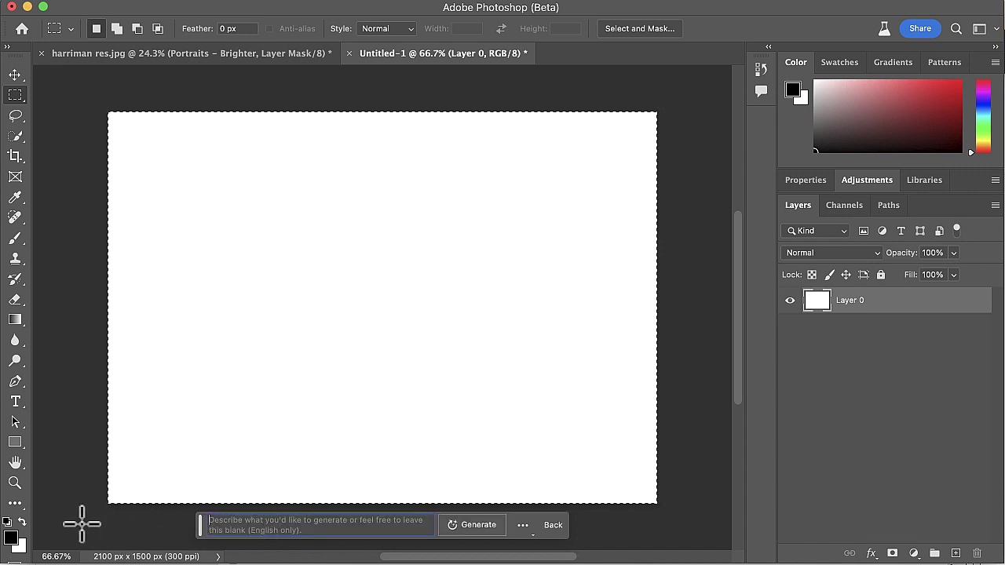
text(su)
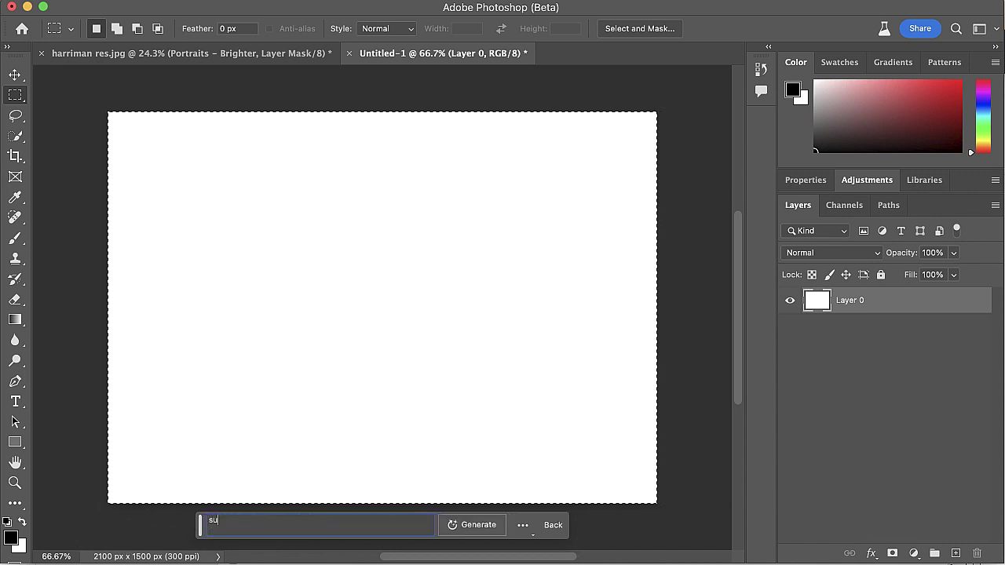
text(mmer field on a warm day with grasses and flowers of)
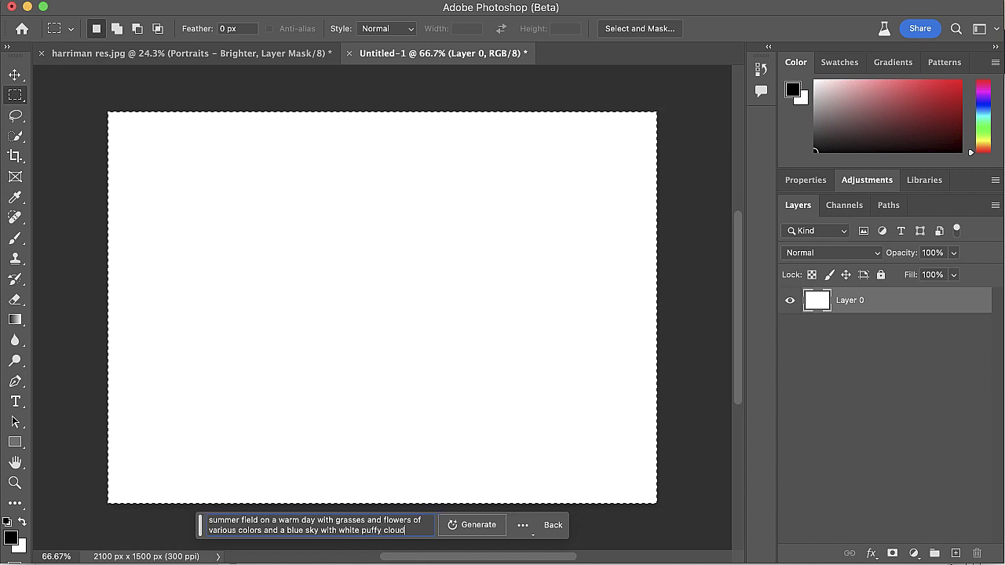
key(Return)
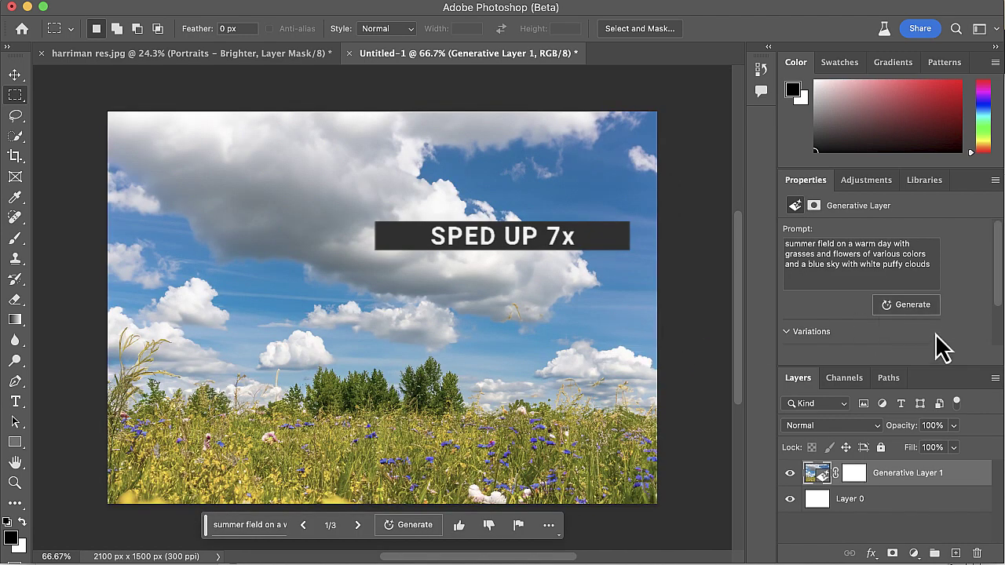
- Preview the second summer field variation and keep the third one with tall dry grass stalks
scroll(922, 341, down, 3)
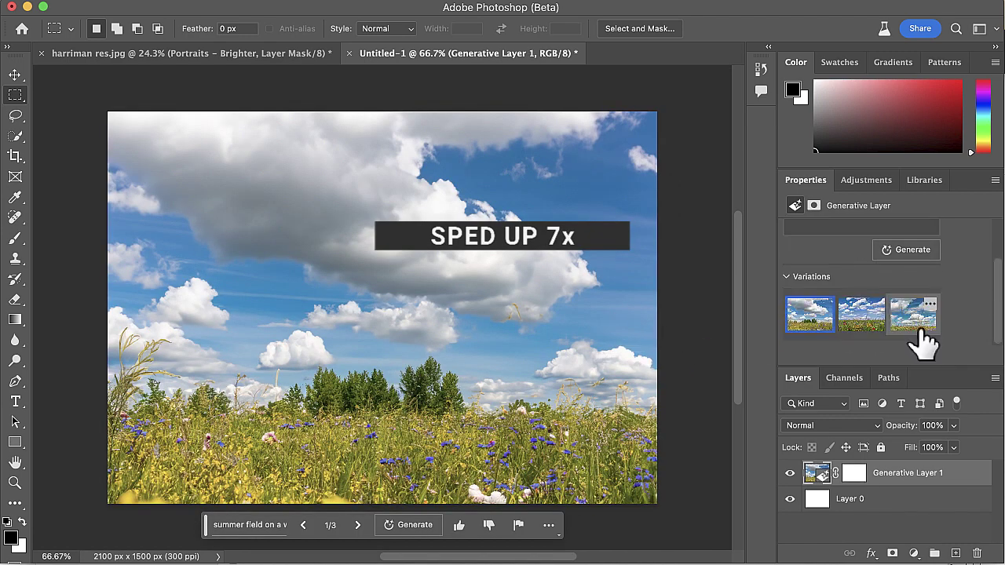
click(863, 314)
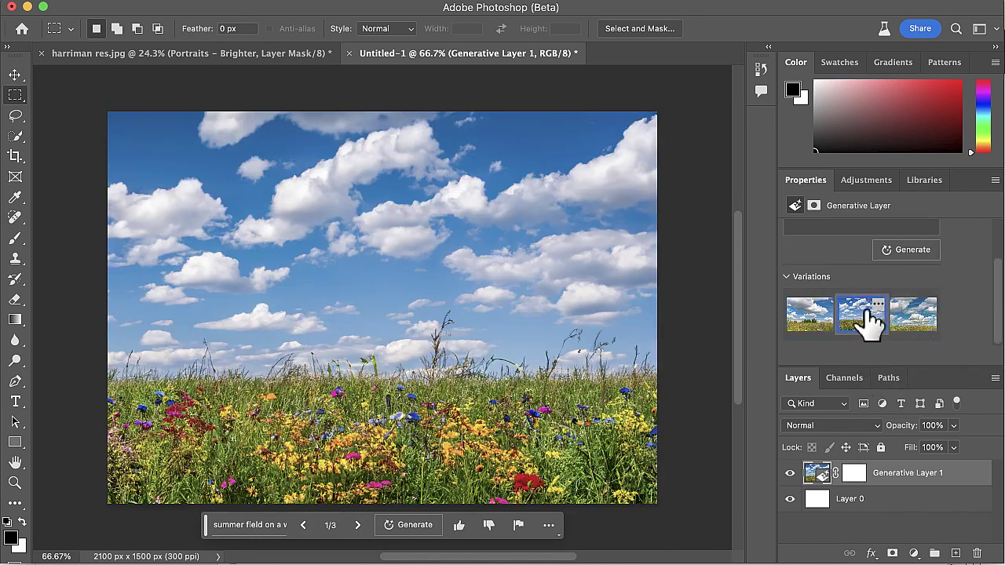
click(914, 317)
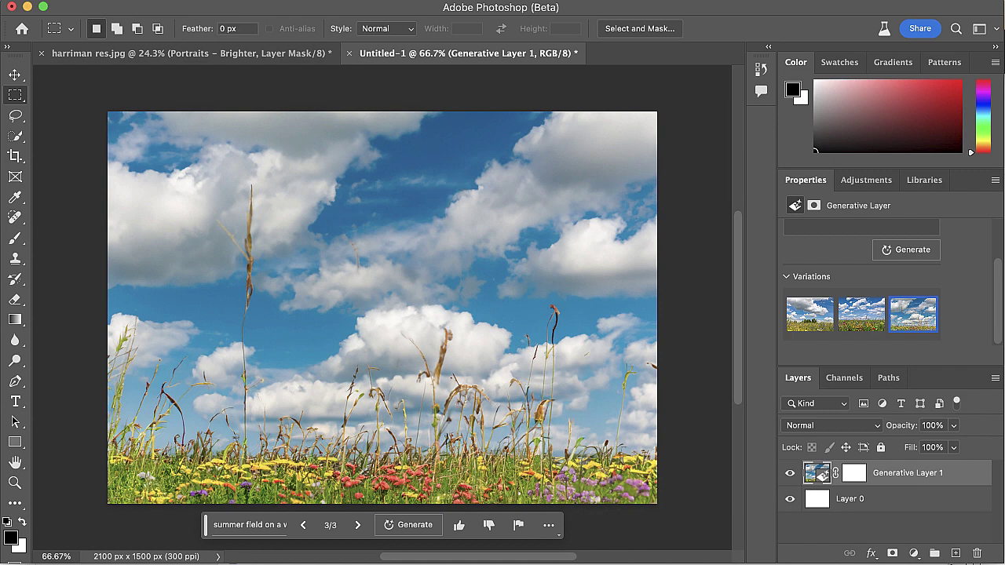
- Select the sky on Generative Layer 1 and apply the Portraits adjustment preset Brighter to that selection
click(202, 1)
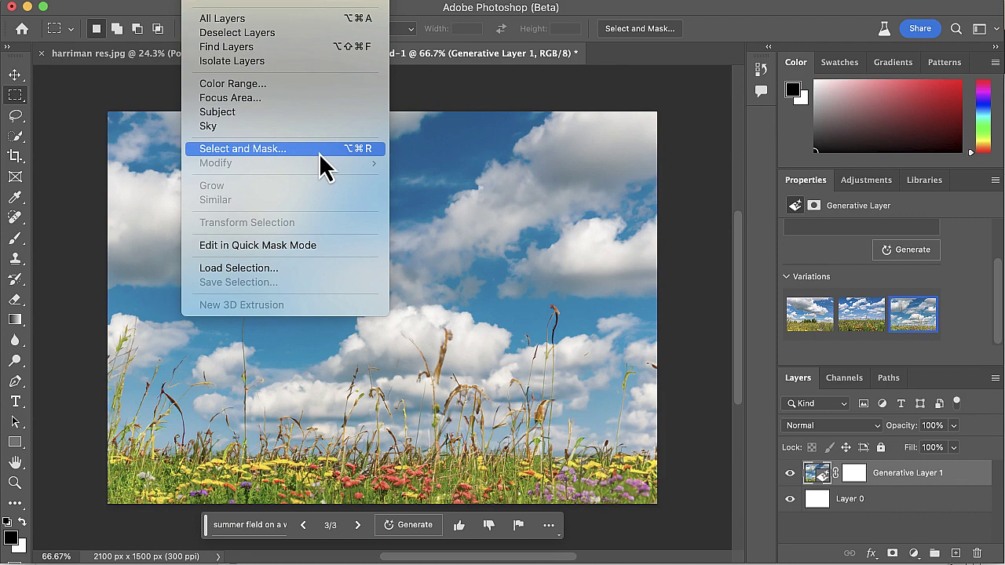
click(286, 128)
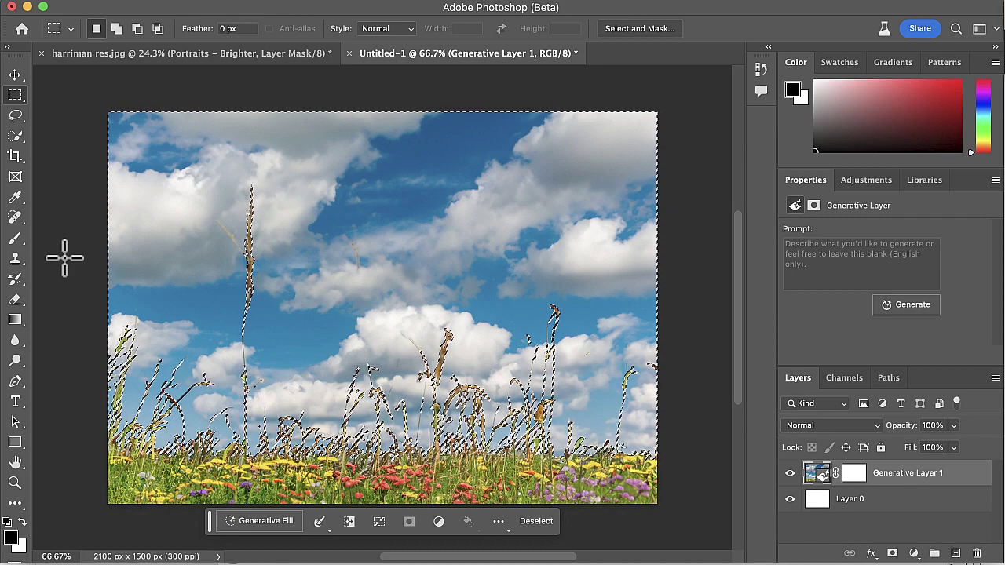
click(872, 182)
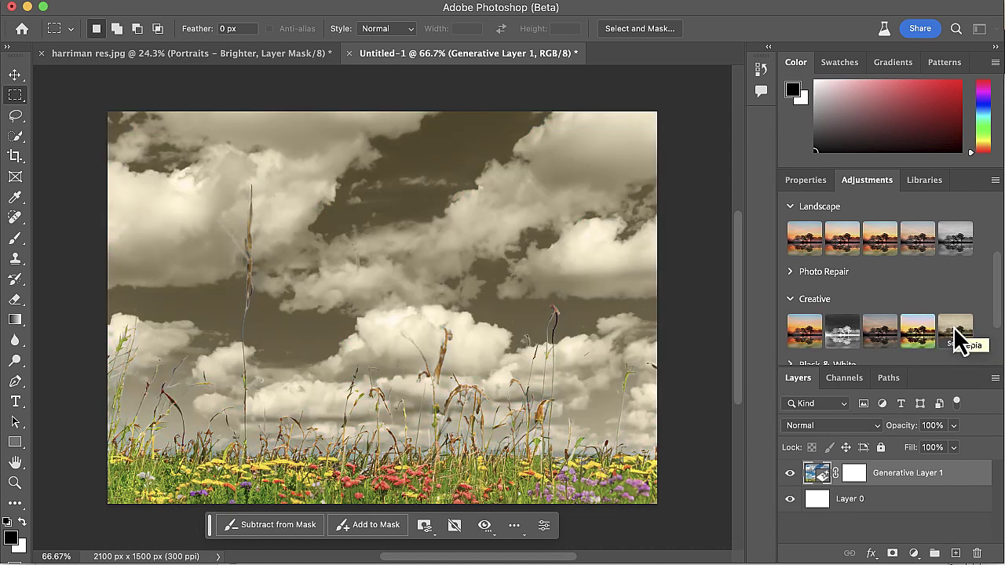
scroll(958, 336, down, 3)
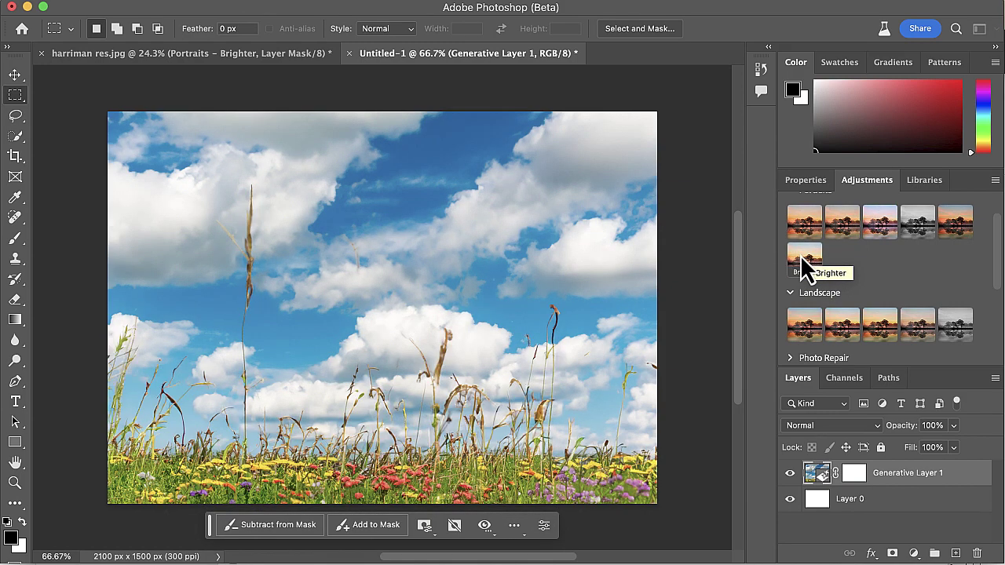
click(800, 255)
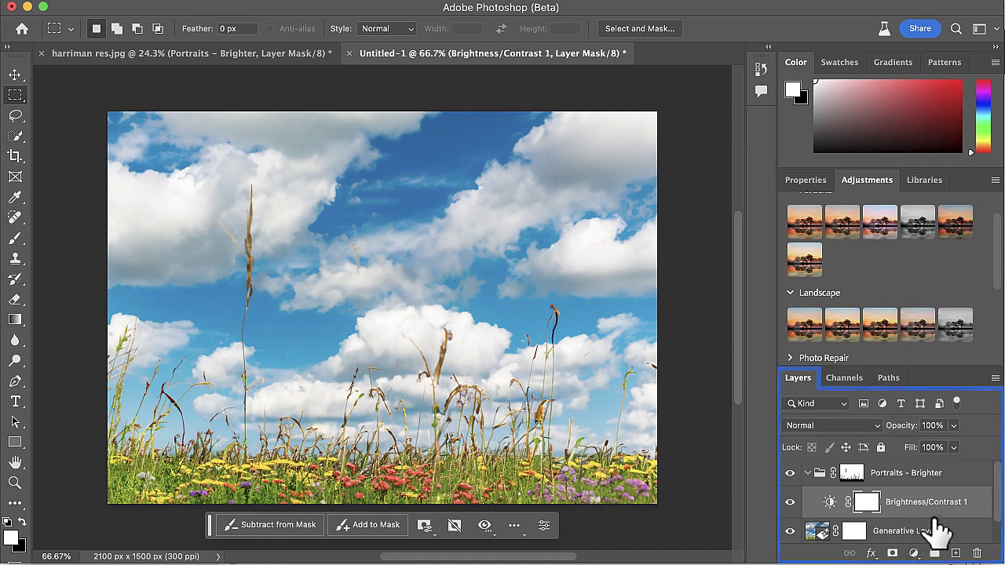